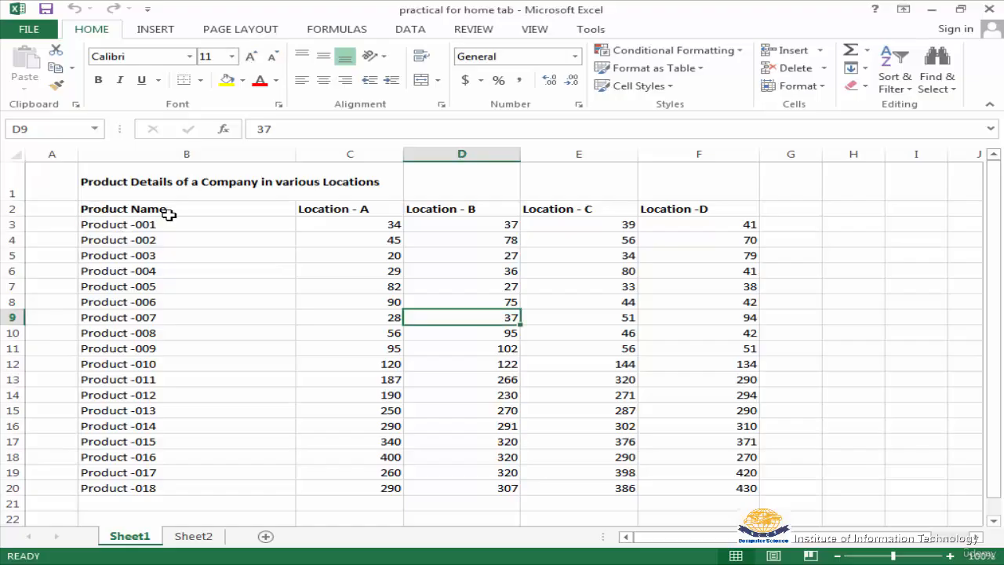
# - Try switching bold, italic and underline on the header row B2:F2, restoring the original bold-only style
pyautogui.moveTo(105, 212); pyautogui.dragTo(753, 206)
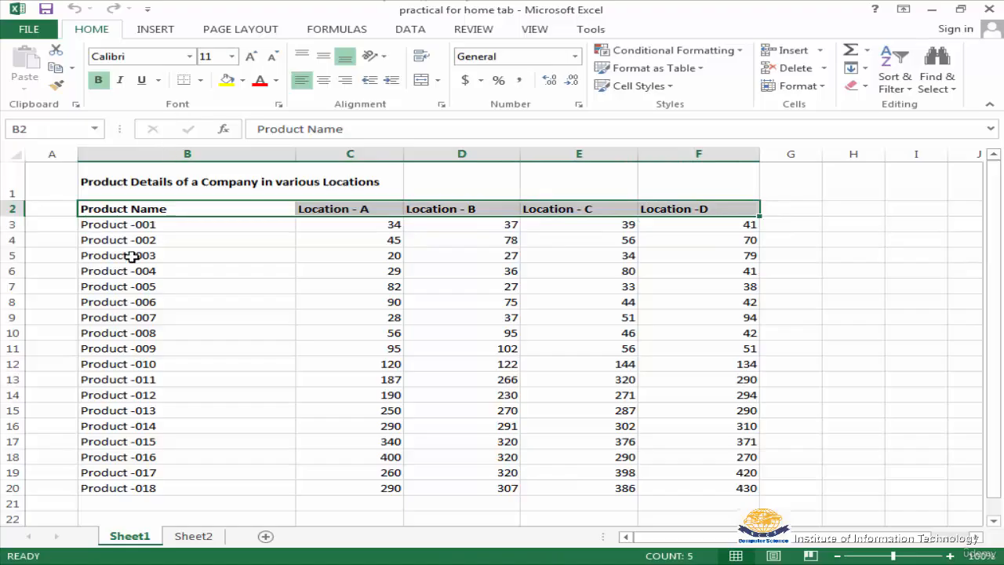
pyautogui.click(99, 82)
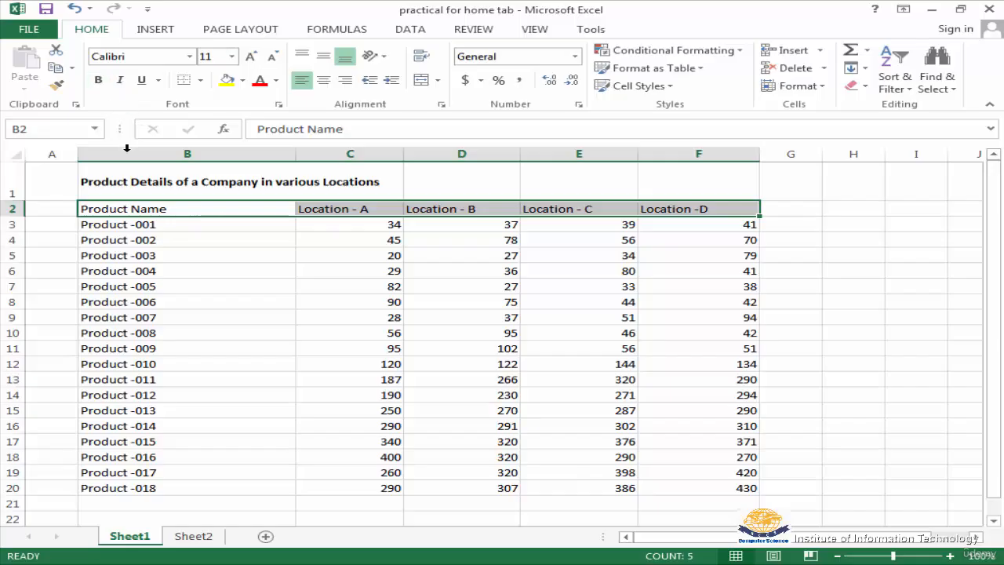
pyautogui.click(100, 81)
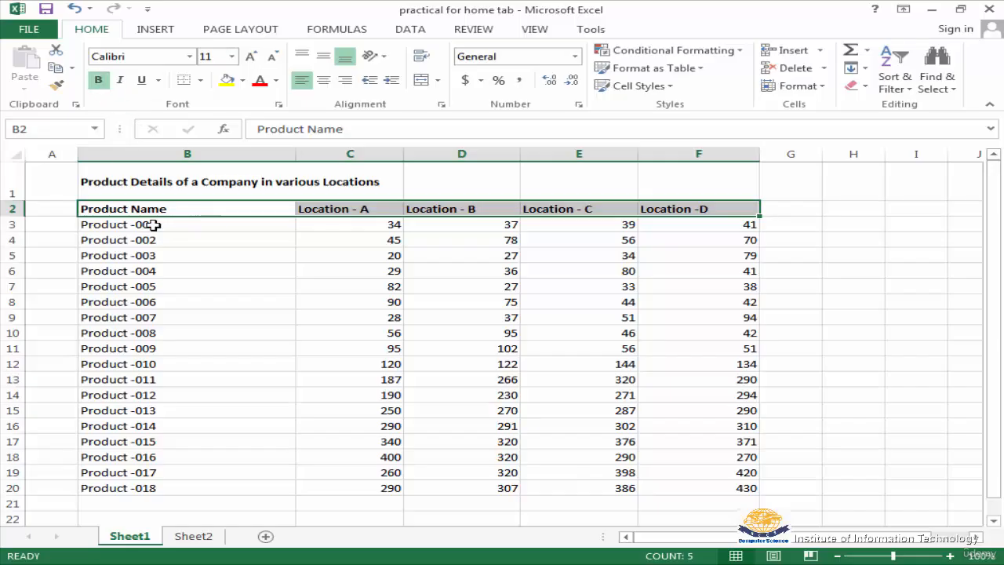
pyautogui.click(119, 82)
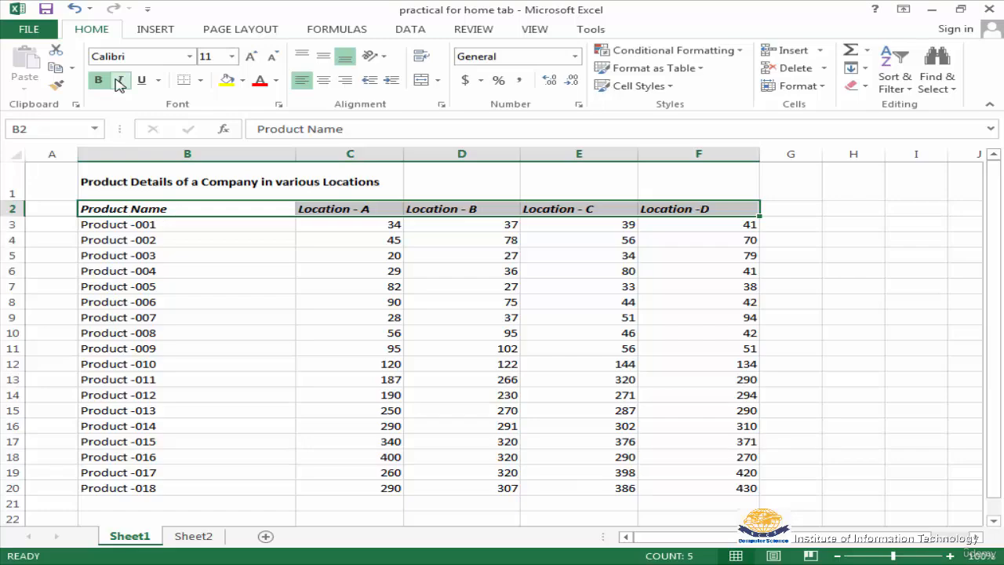
pyautogui.click(120, 81)
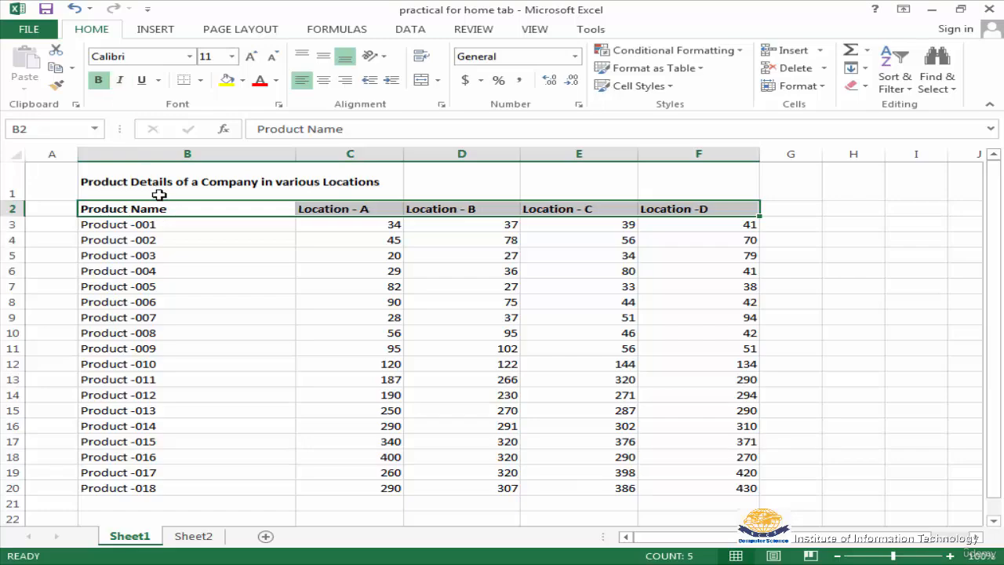
pyautogui.click(141, 82)
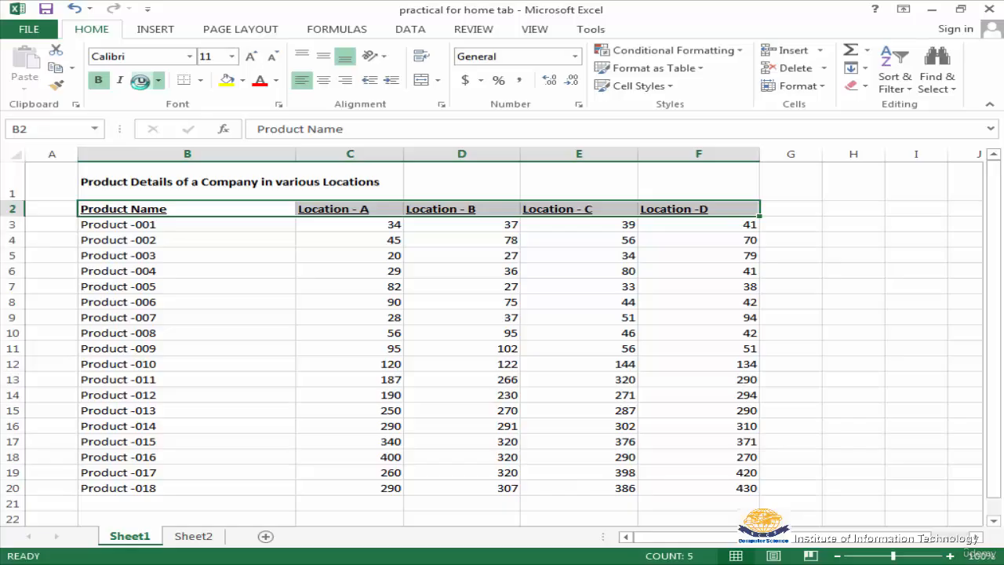
pyautogui.click(142, 82)
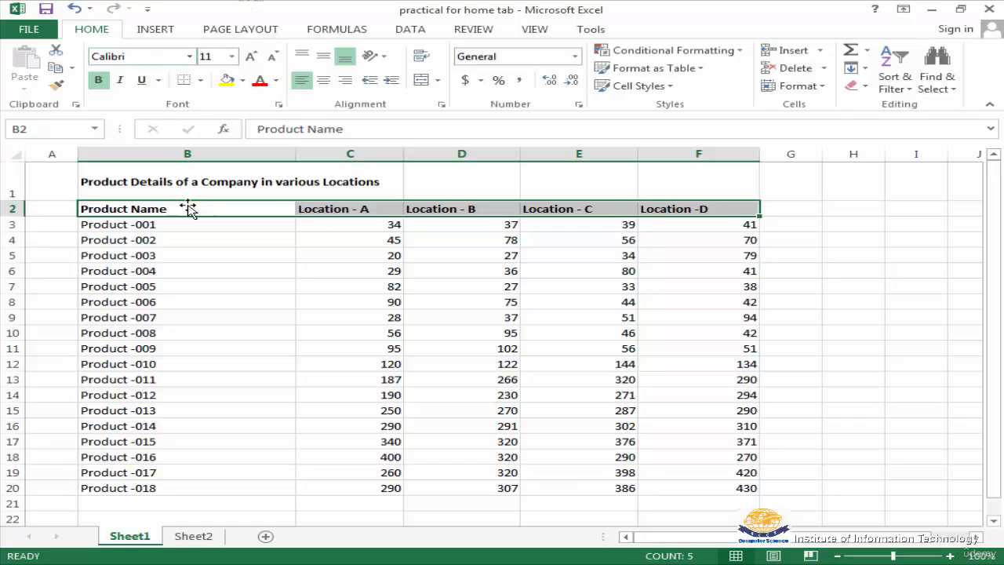
# - Color the header row B2:F2 text dark red and fill its cells with a light blue theme color
pyautogui.click(276, 81)
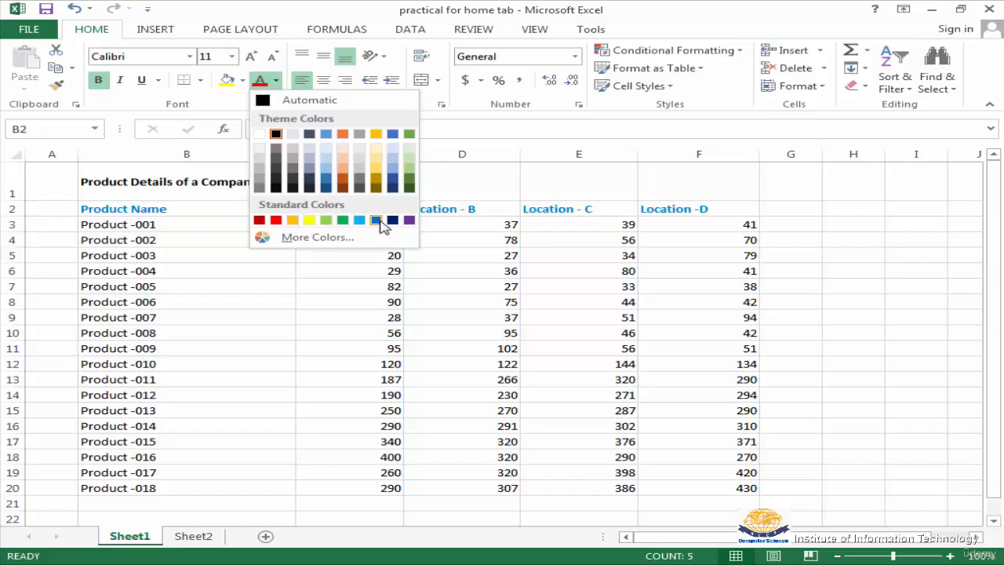
pyautogui.click(258, 221)
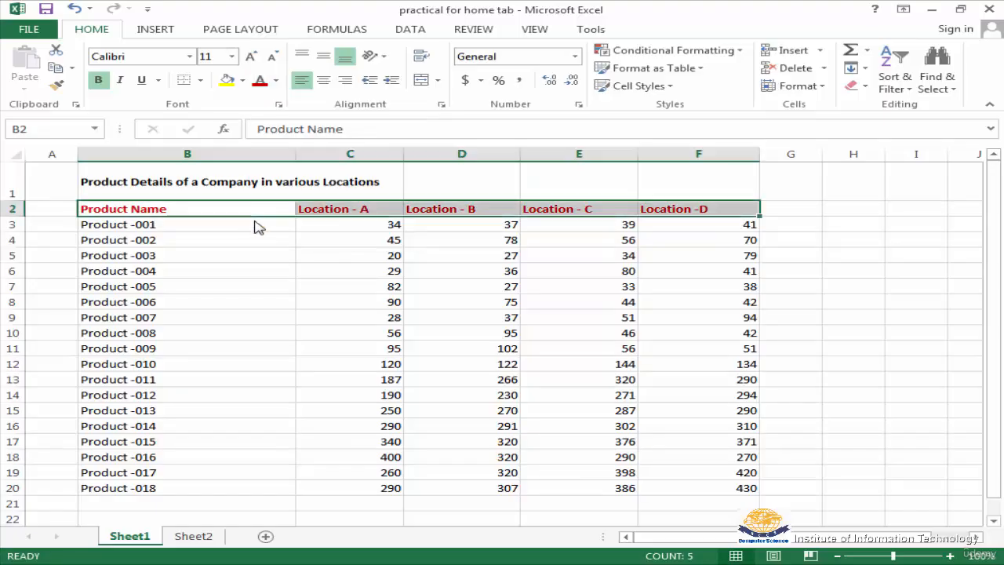
pyautogui.click(244, 82)
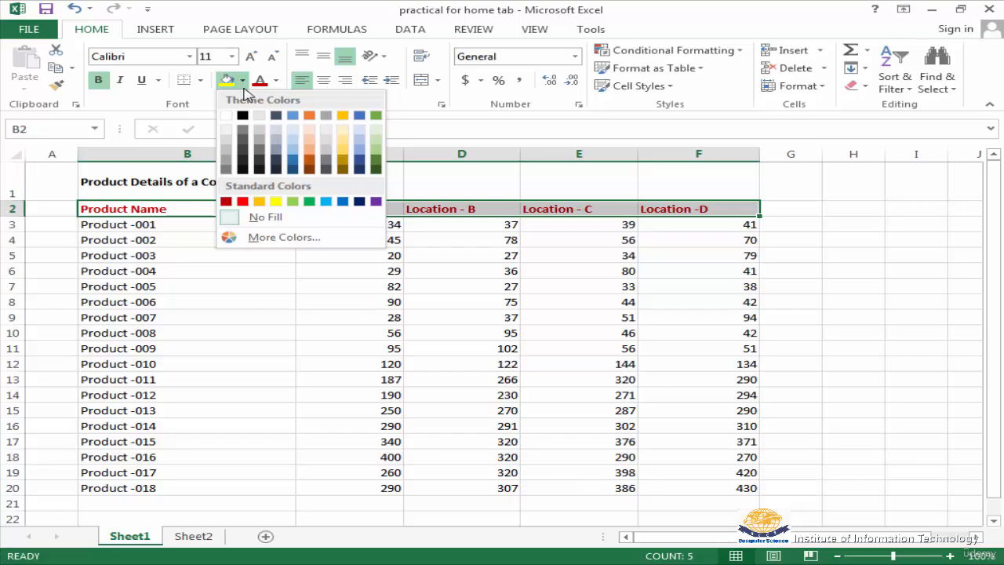
pyautogui.click(357, 132)
# - Apply a thick box border around the header row B2:F2
pyautogui.moveTo(85, 208); pyautogui.dragTo(714, 208)
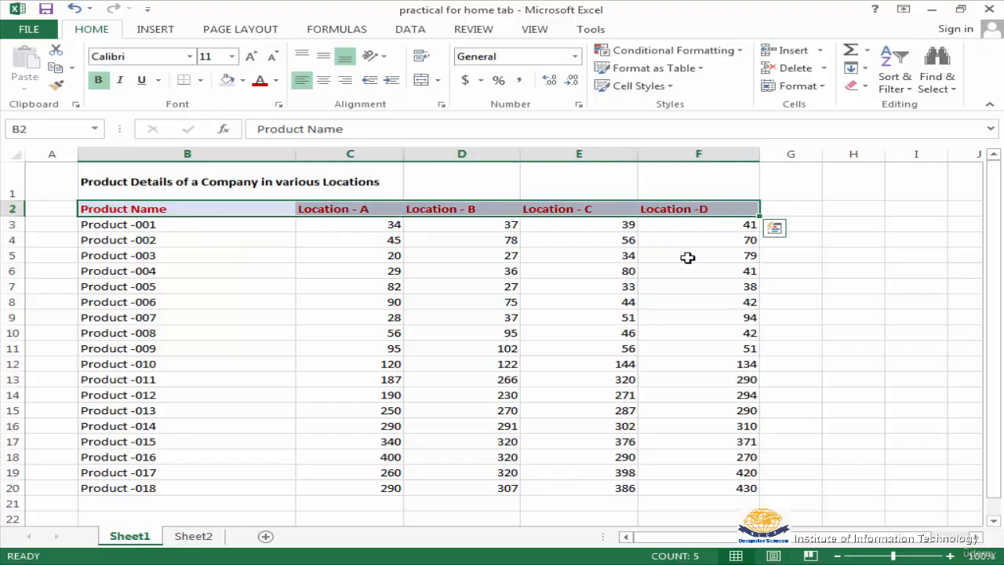
pyautogui.click(200, 80)
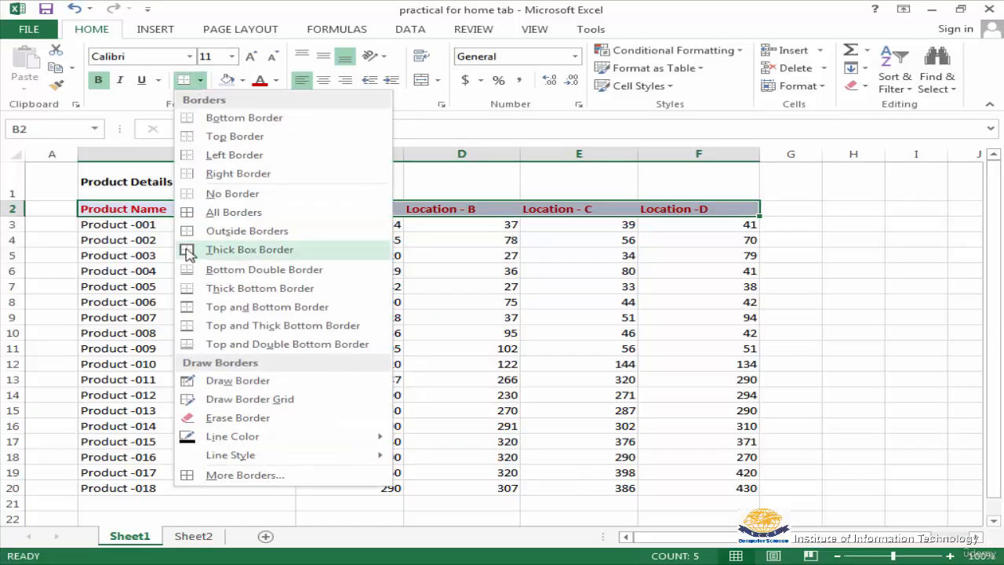
pyautogui.click(188, 251)
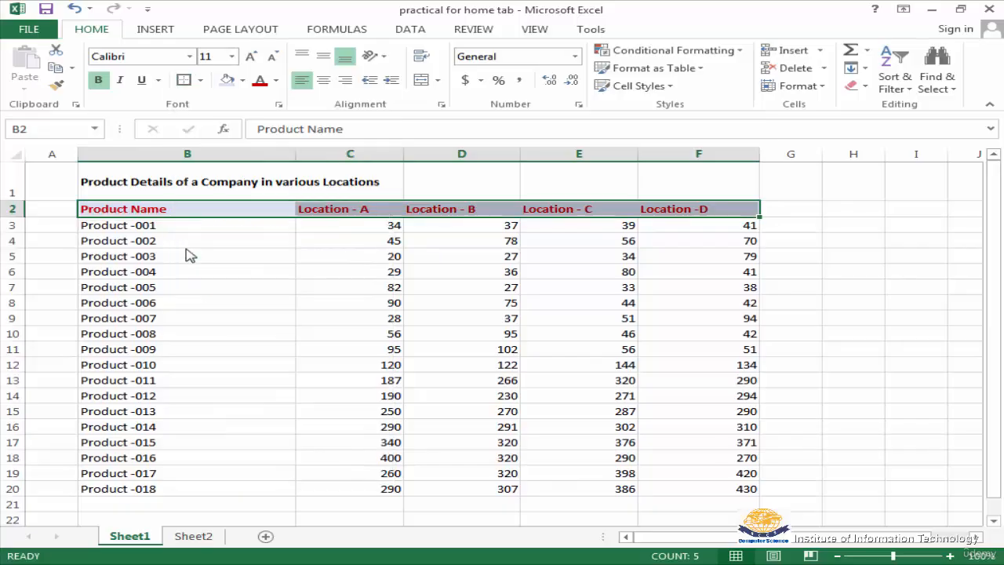
pyautogui.click(118, 276)
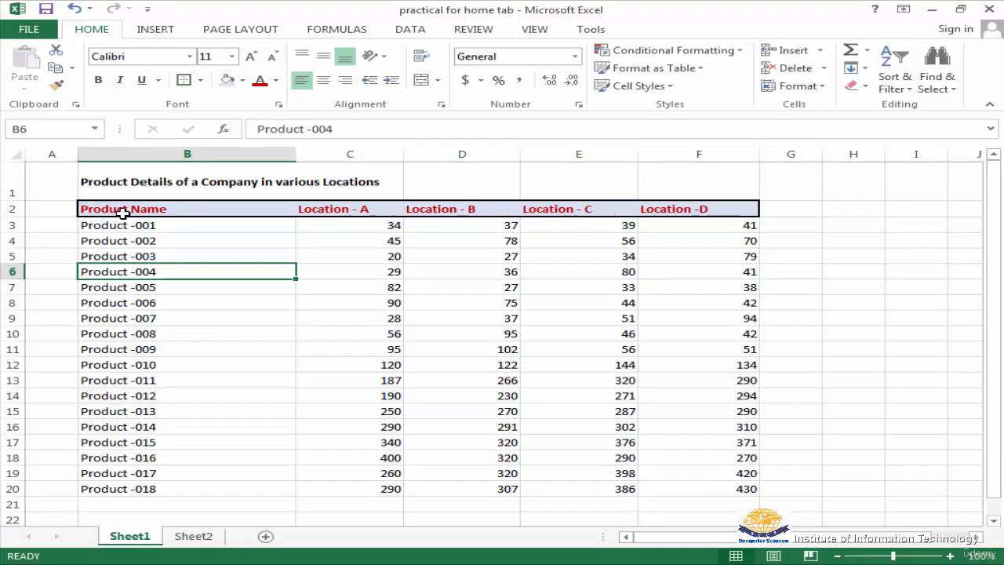
# - Remove the border from the header row B2:F2
pyautogui.moveTo(104, 206); pyautogui.dragTo(746, 206)
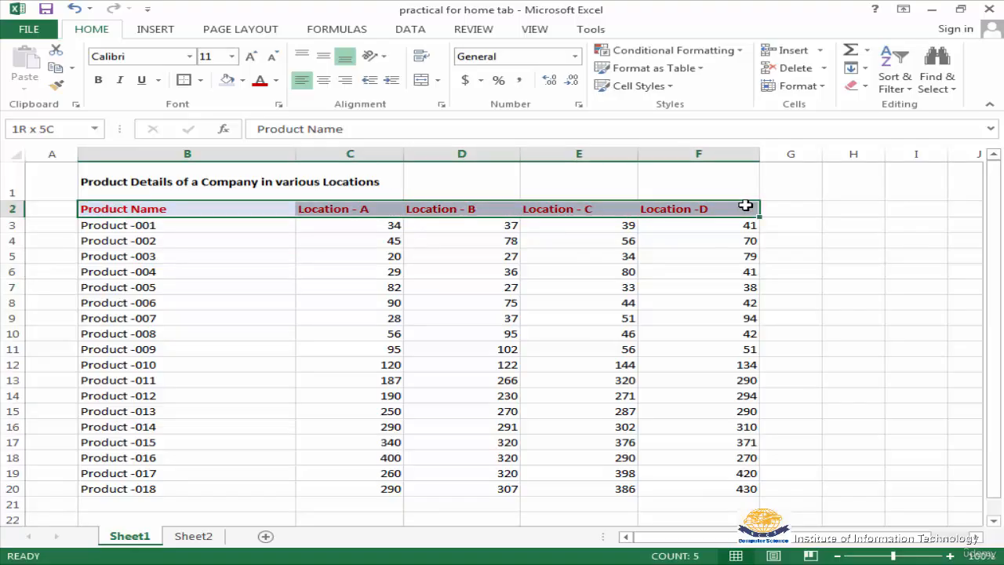
pyautogui.click(201, 80)
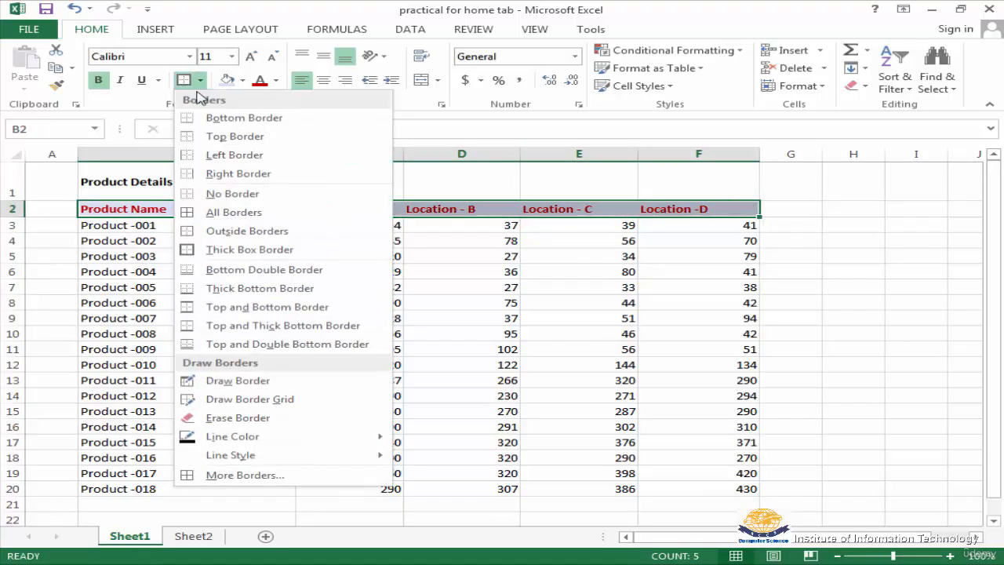
pyautogui.click(191, 194)
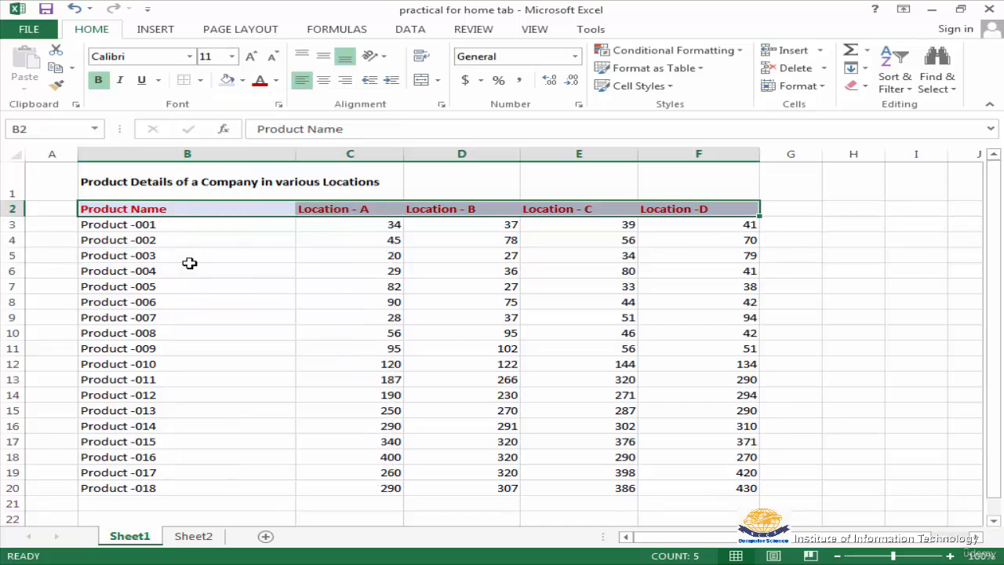
pyautogui.click(139, 300)
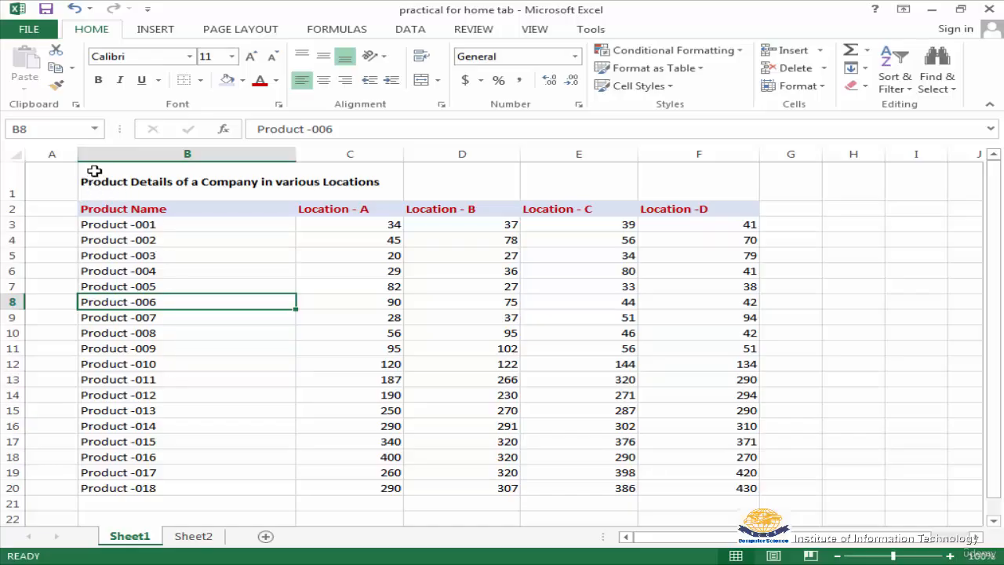
# - Apply outside borders around the whole product table, B1:F20
pyautogui.moveTo(96, 172); pyautogui.dragTo(724, 488)
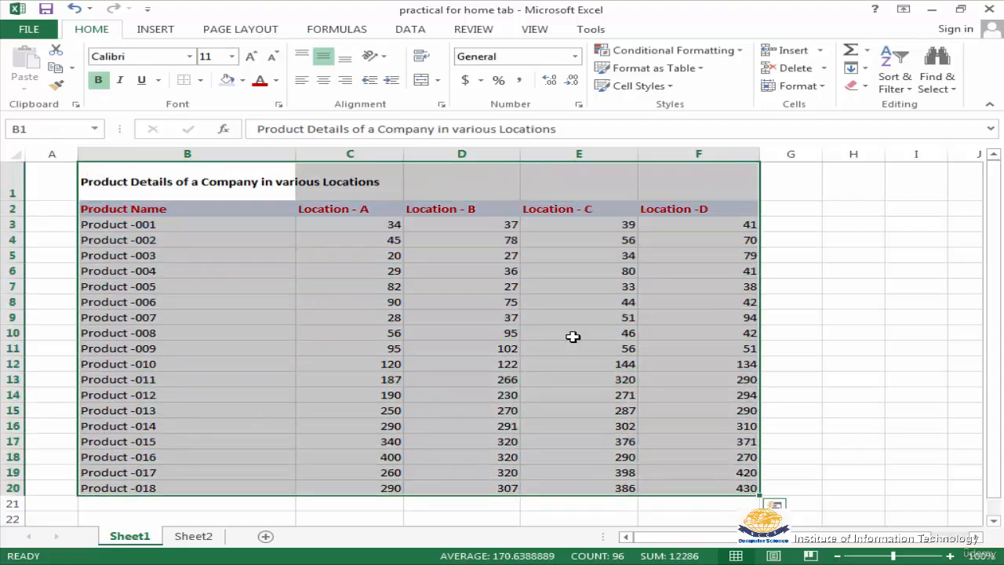
pyautogui.click(201, 80)
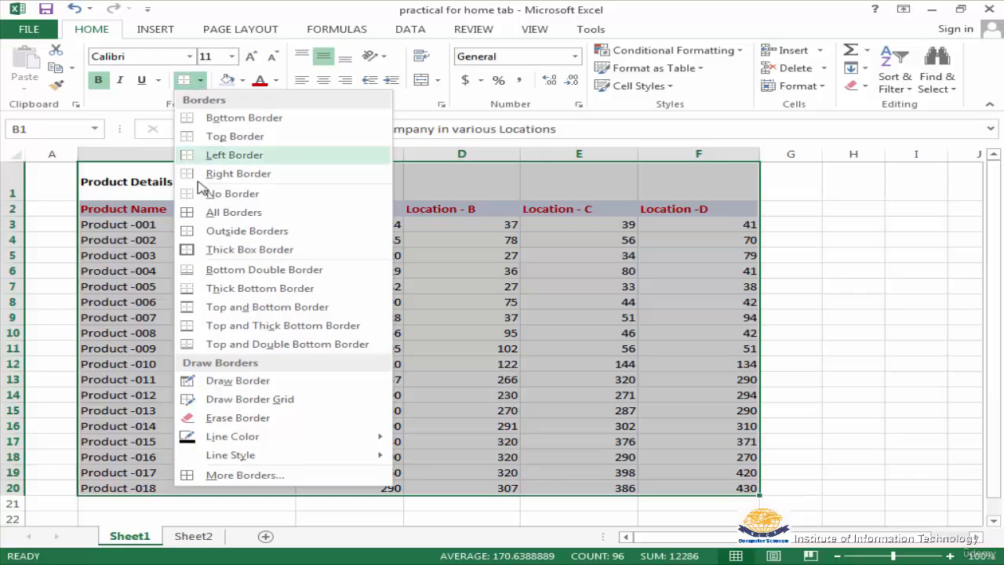
pyautogui.click(251, 232)
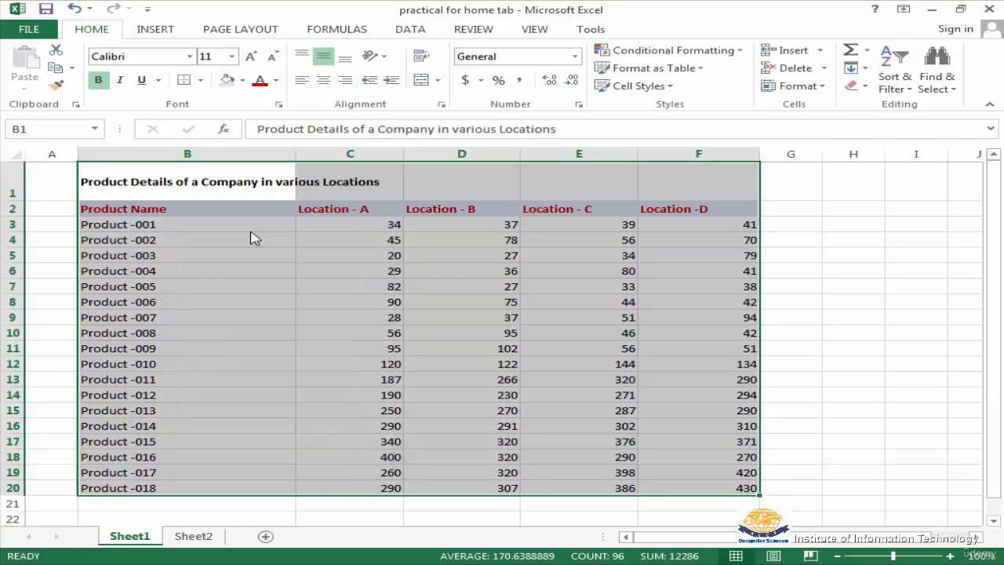
pyautogui.click(240, 319)
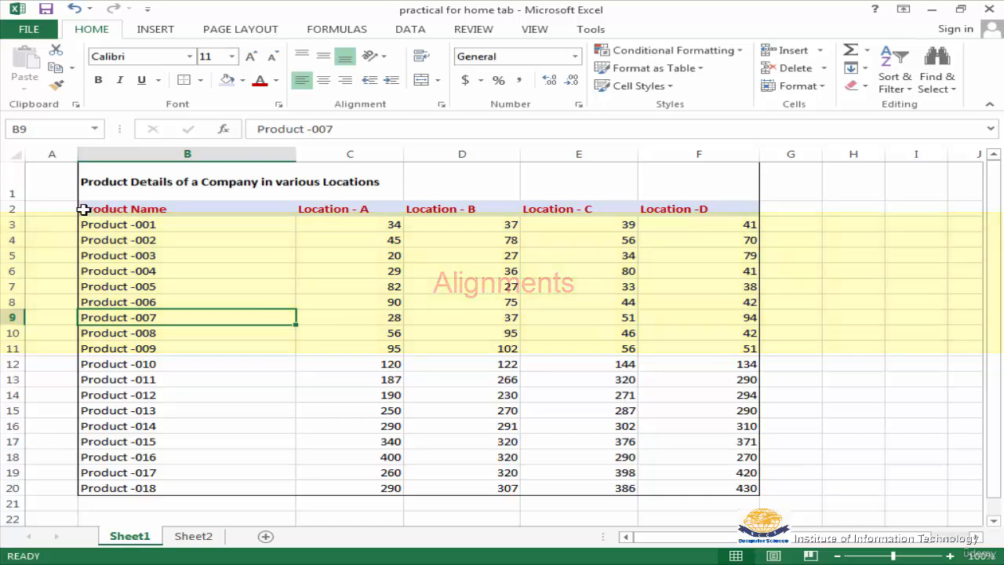
# - Add a bottom border beneath the header row B2:F2
pyautogui.moveTo(85, 210); pyautogui.dragTo(743, 207)
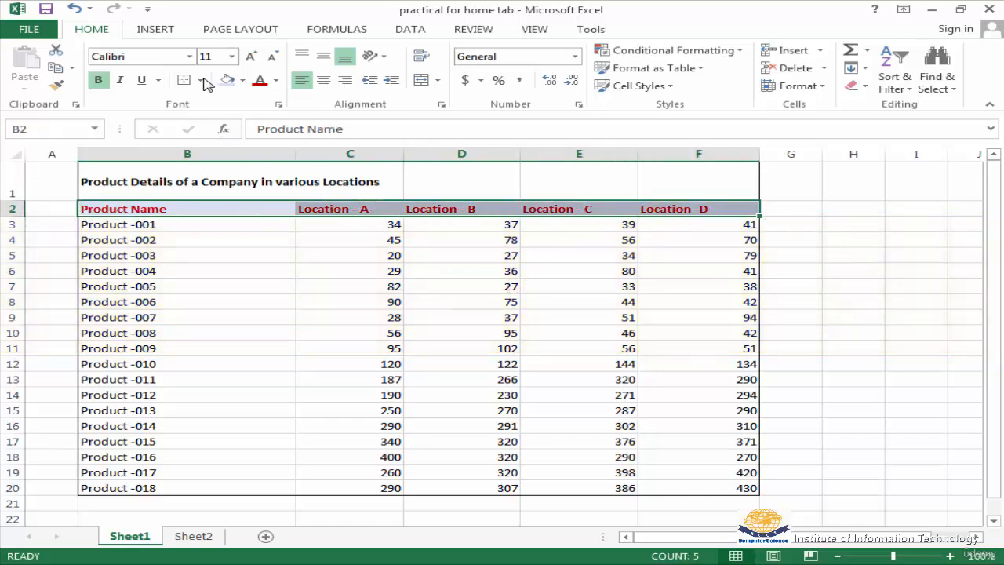
pyautogui.click(202, 81)
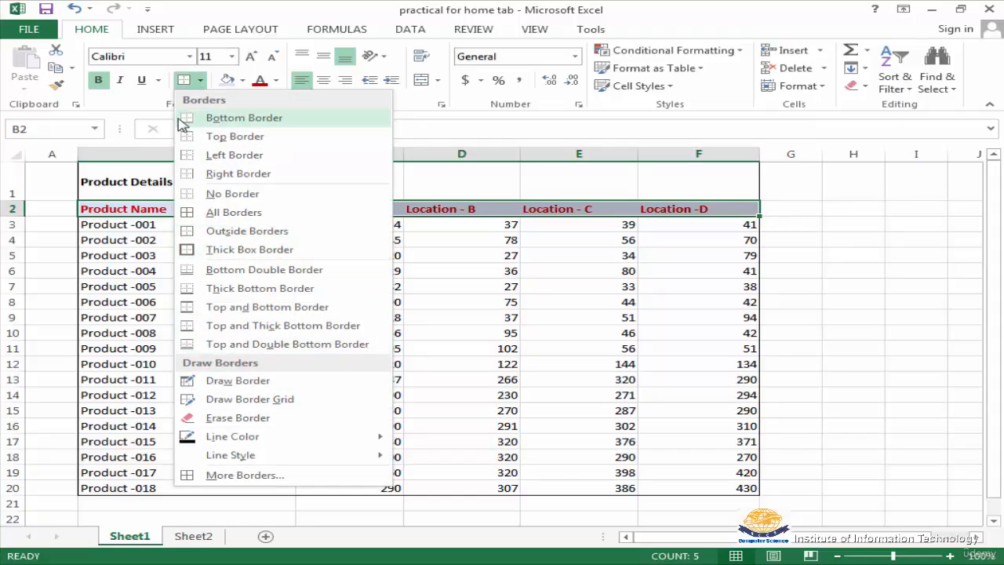
pyautogui.click(188, 117)
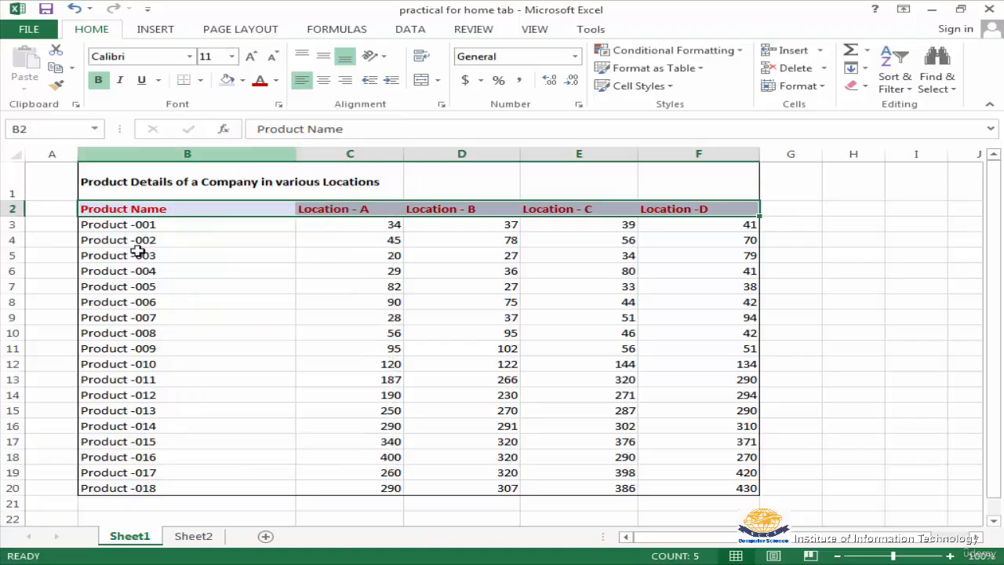
pyautogui.click(127, 315)
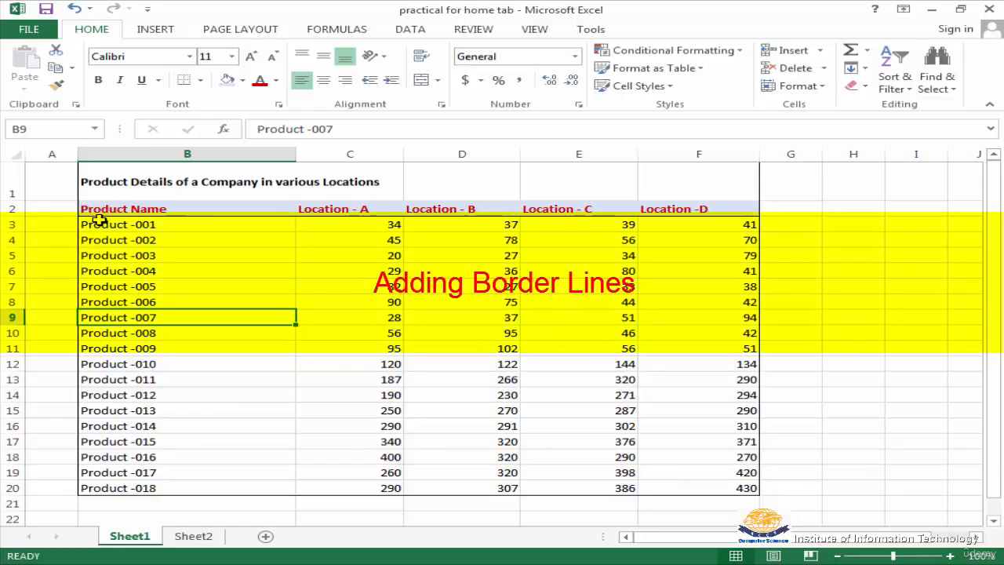
# - Add inside vertical border lines between the columns of the product data in B3:F20
pyautogui.moveTo(100, 220); pyautogui.dragTo(724, 482)
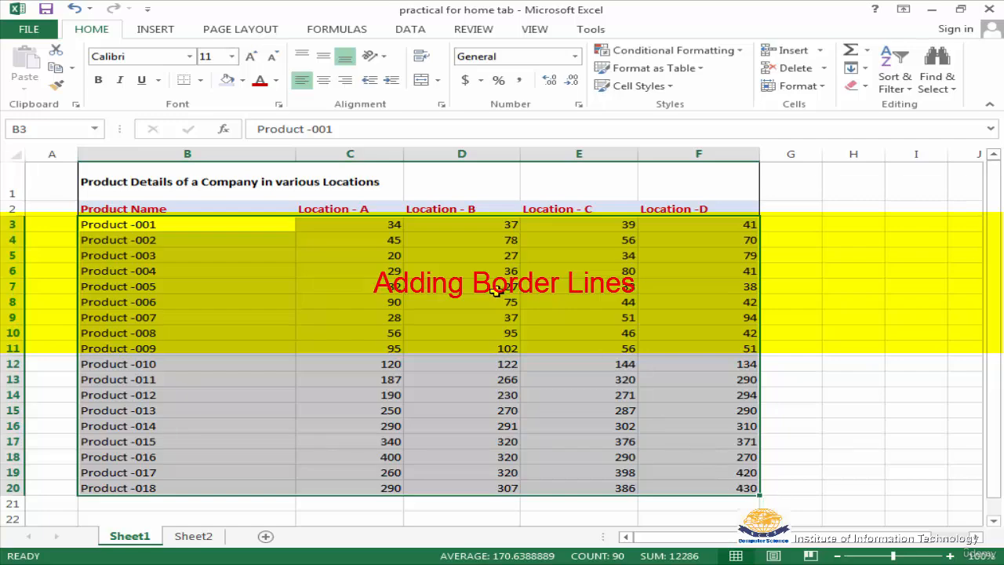
pyautogui.click(200, 80)
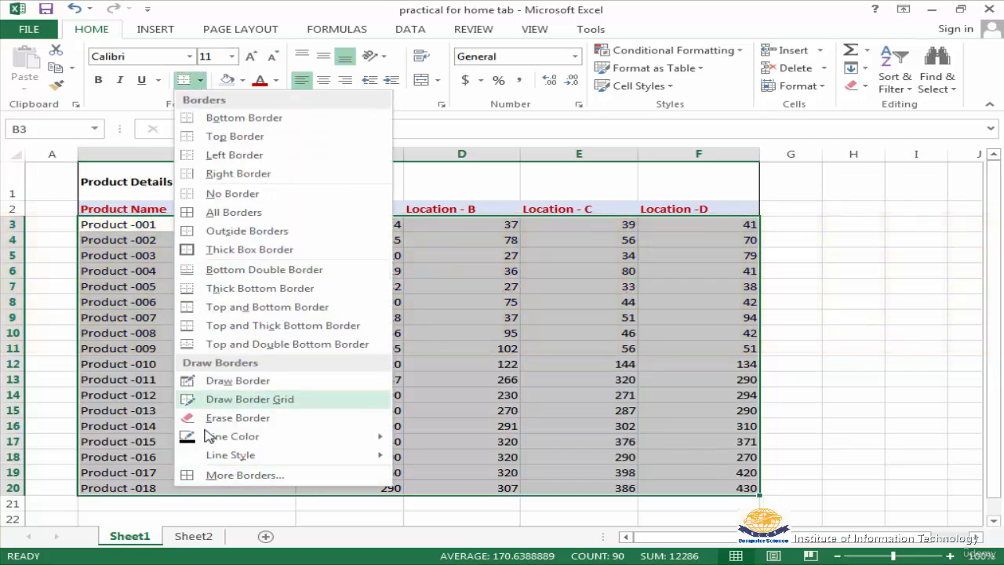
pyautogui.click(244, 475)
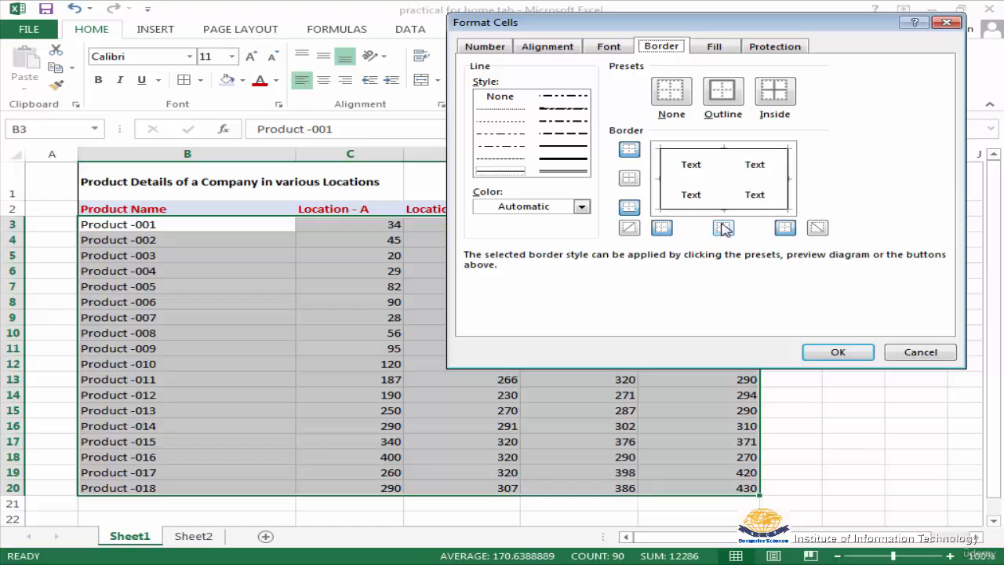
pyautogui.click(723, 230)
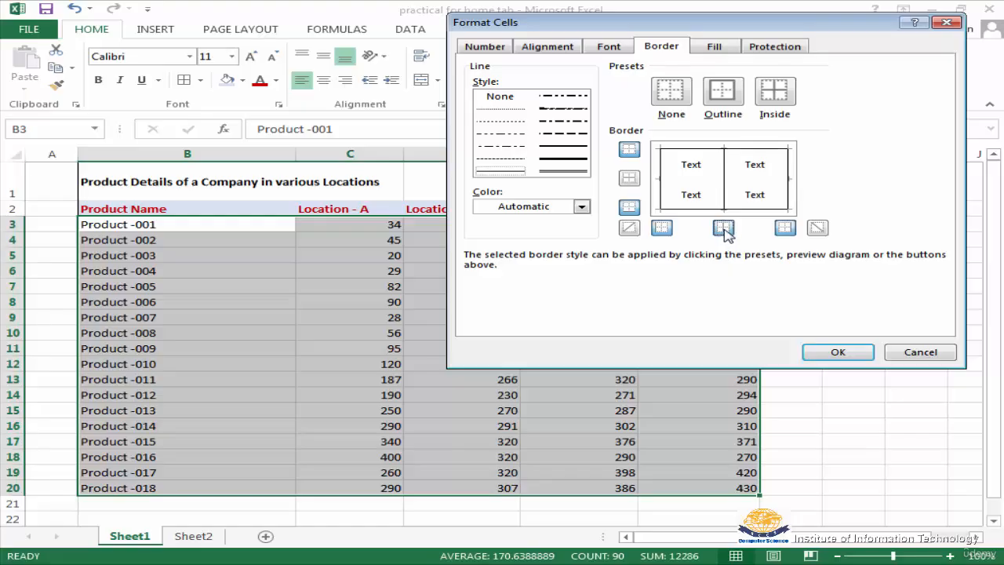
pyautogui.click(838, 352)
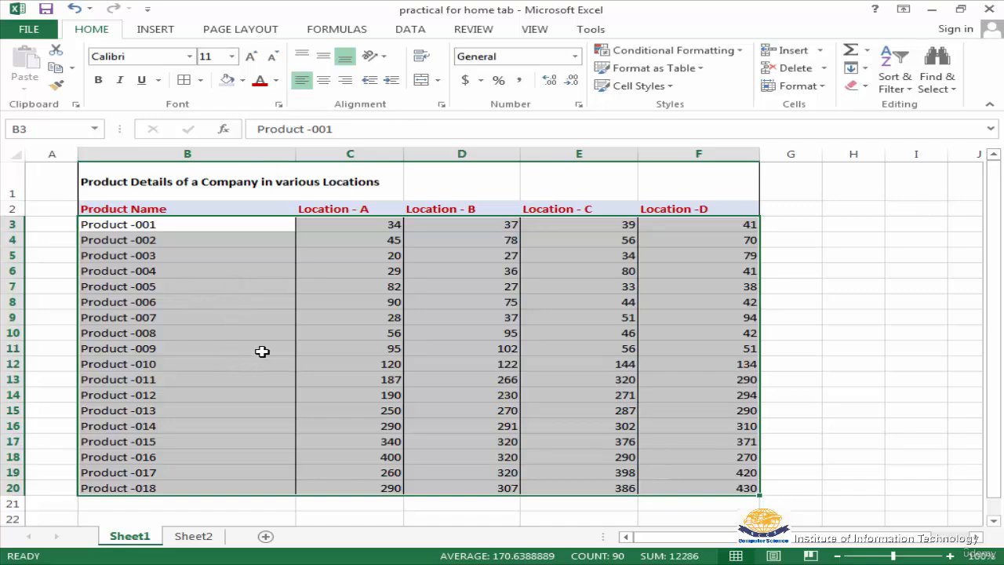
pyautogui.click(235, 303)
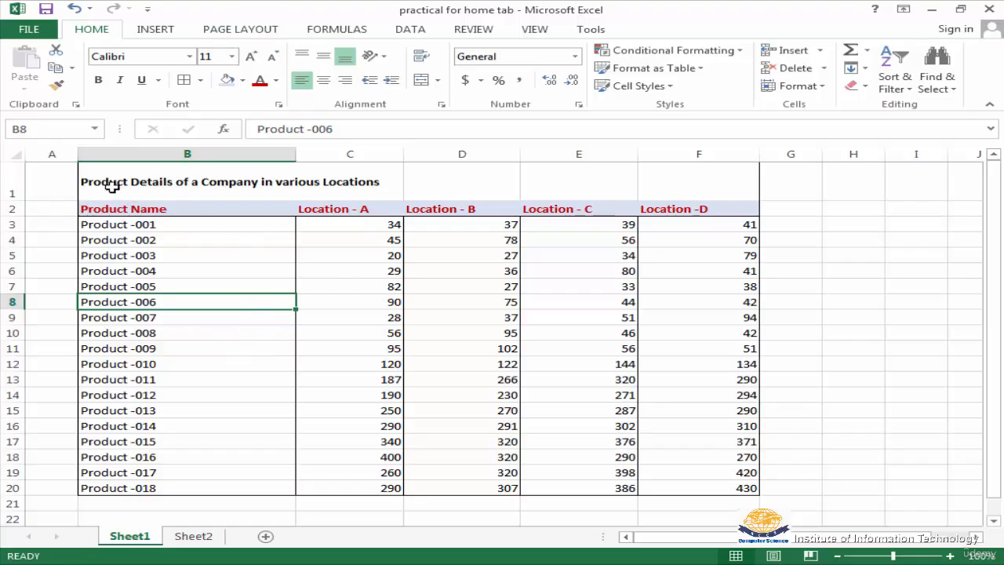
# - Clear all borders from the entire product table, B1:F20
pyautogui.moveTo(105, 177); pyautogui.dragTo(705, 490)
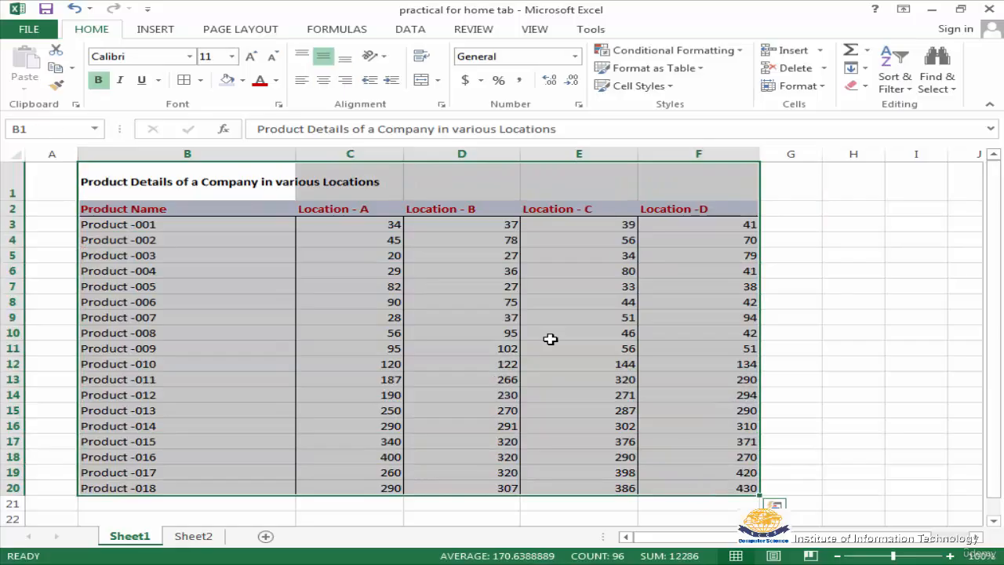
pyautogui.click(201, 81)
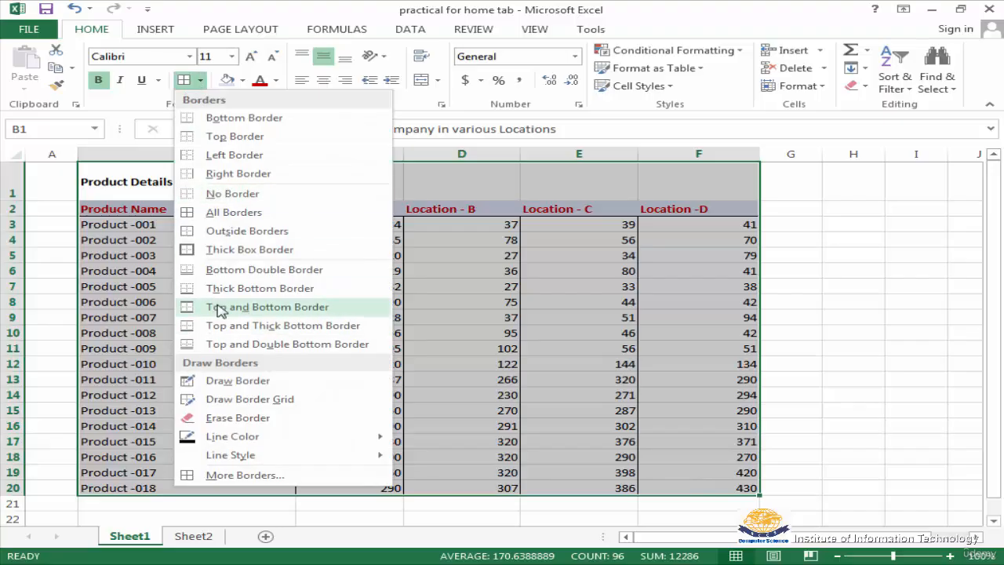
pyautogui.click(188, 195)
pyautogui.click(197, 287)
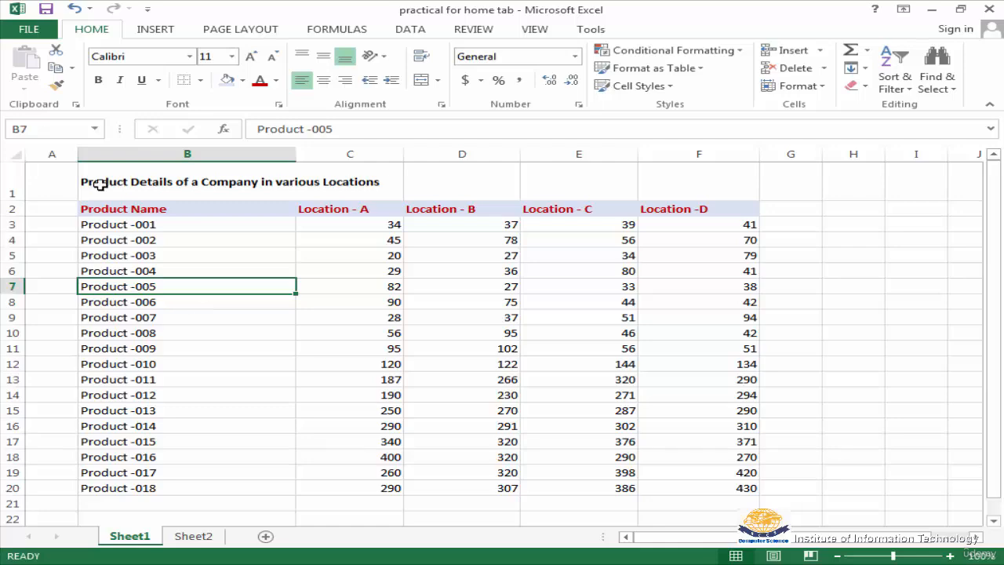
# - Increase the font size of the header row B2:F2 to 14 and reduce it back to 11
pyautogui.click(103, 210)
pyautogui.moveTo(311, 210); pyautogui.dragTo(708, 209)
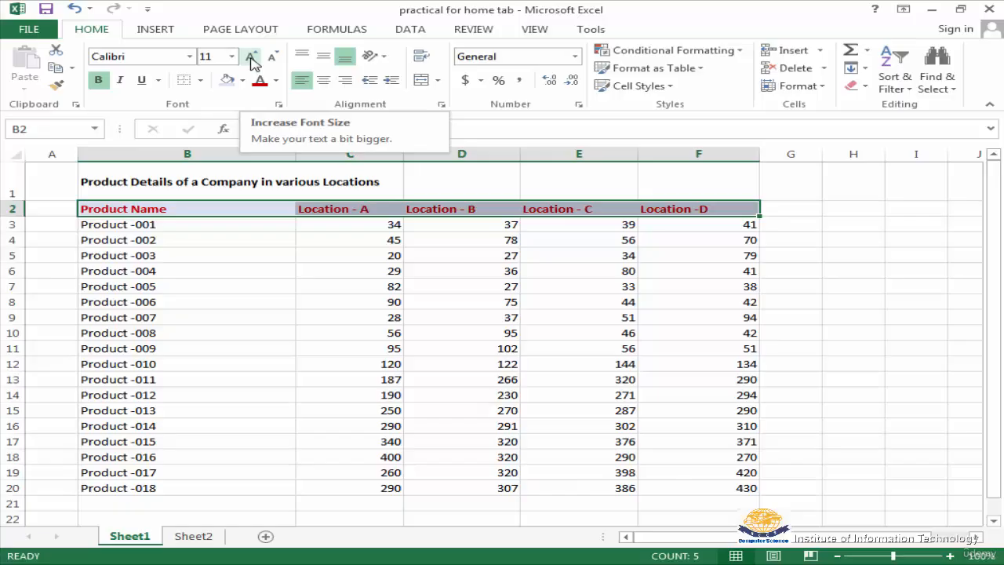
pyautogui.click(251, 62)
pyautogui.click(251, 61)
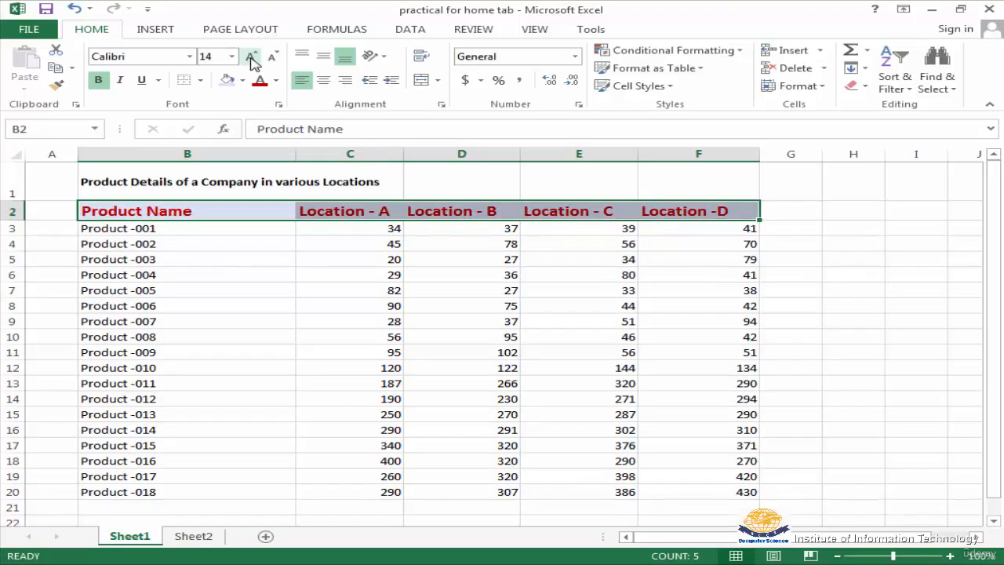
pyautogui.click(273, 60)
pyautogui.click(272, 59)
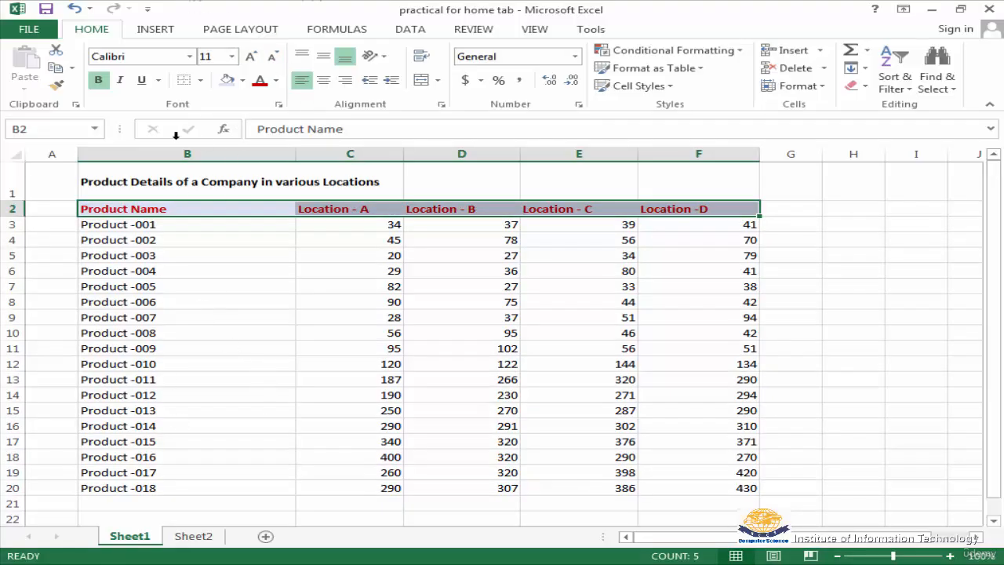
# - Preview the available fonts on the header row B2:F2 without applying one
pyautogui.click(191, 57)
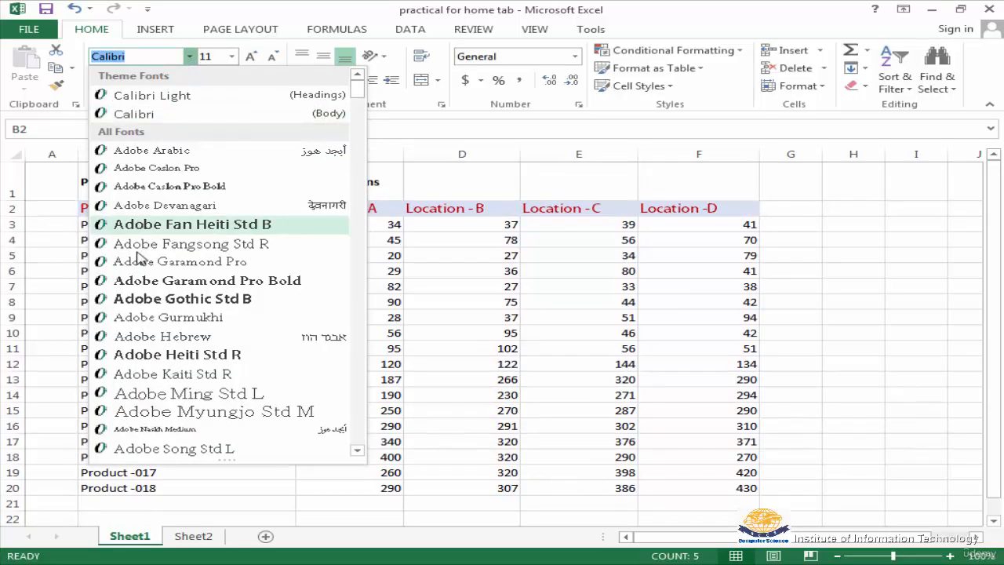
pyautogui.press('Escape')
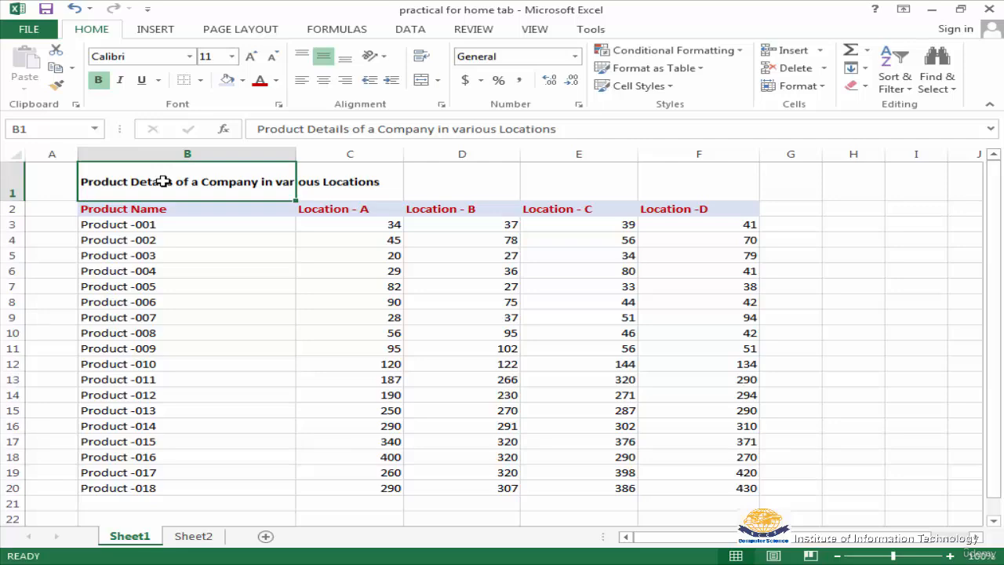
# - Try top and middle vertical alignment, plus centre, left and right horizontal alignment, on the title in B1
pyautogui.click(302, 60)
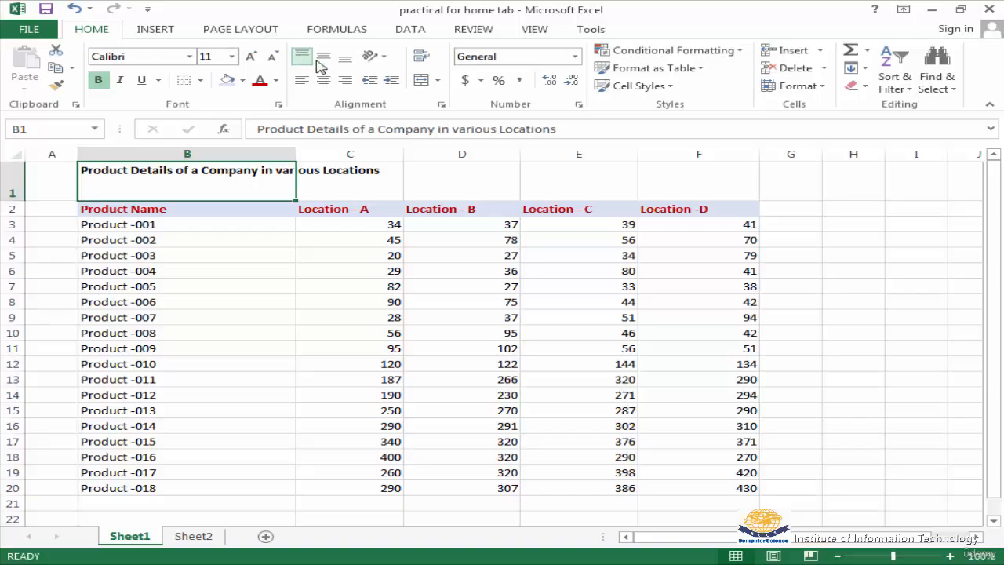
pyautogui.click(323, 58)
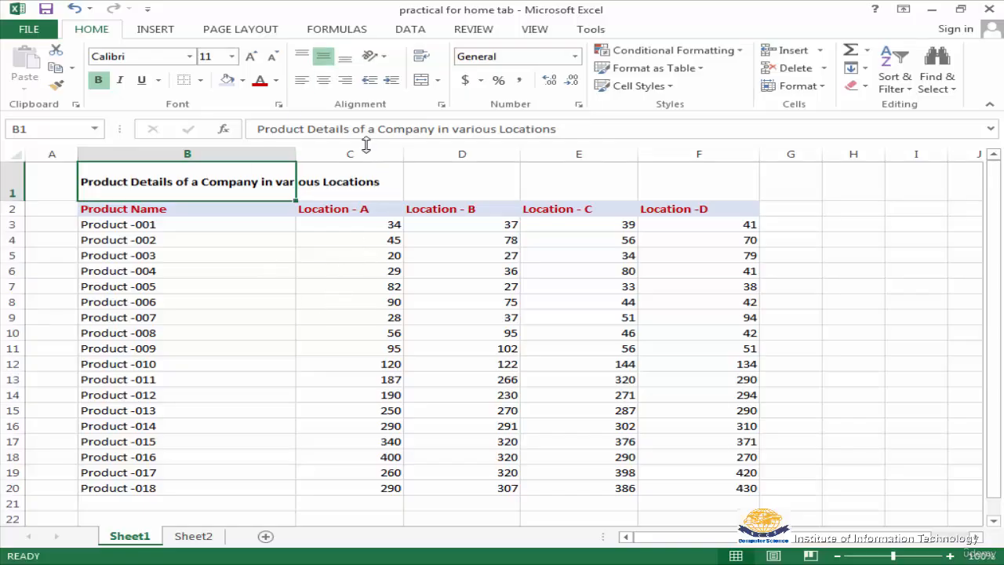
pyautogui.click(322, 82)
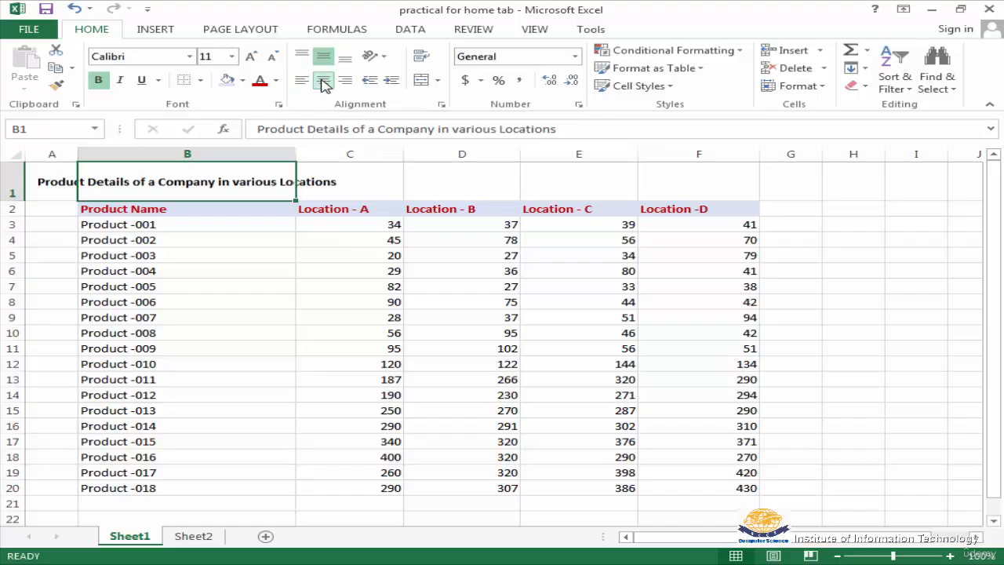
pyautogui.click(302, 81)
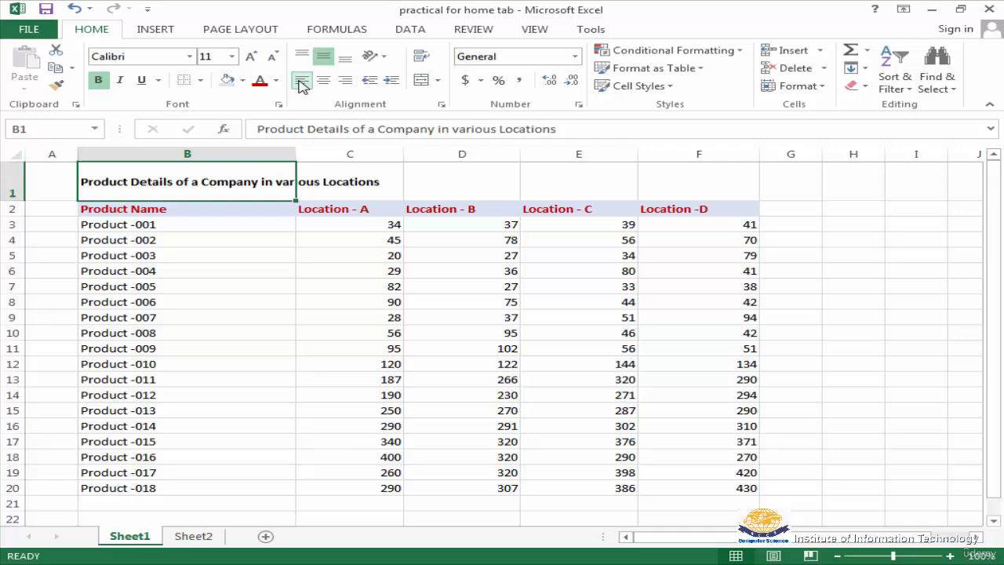
pyautogui.click(343, 81)
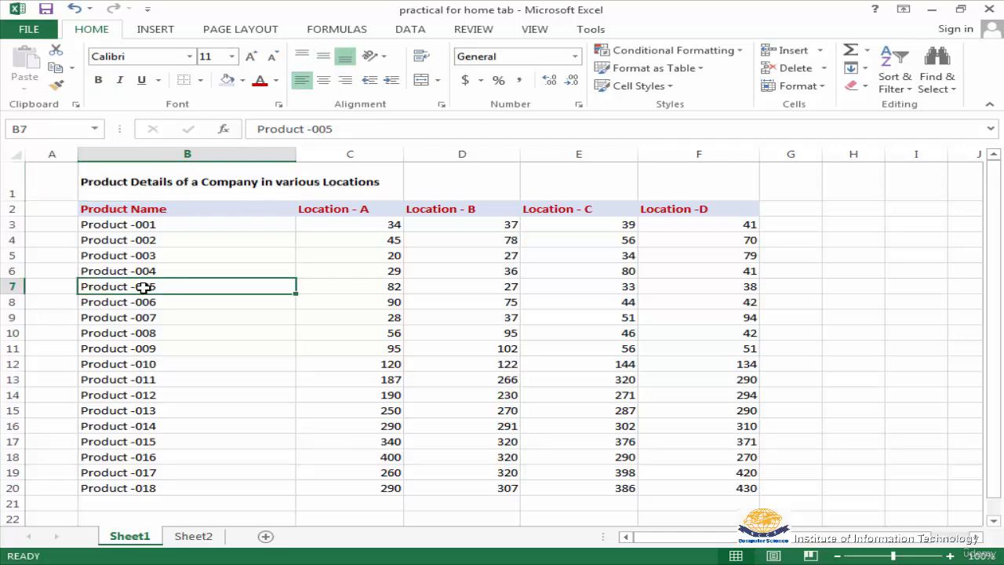
# - Increase the indent of the header row B2:F2 by six levels
pyautogui.moveTo(118, 209); pyautogui.dragTo(679, 205)
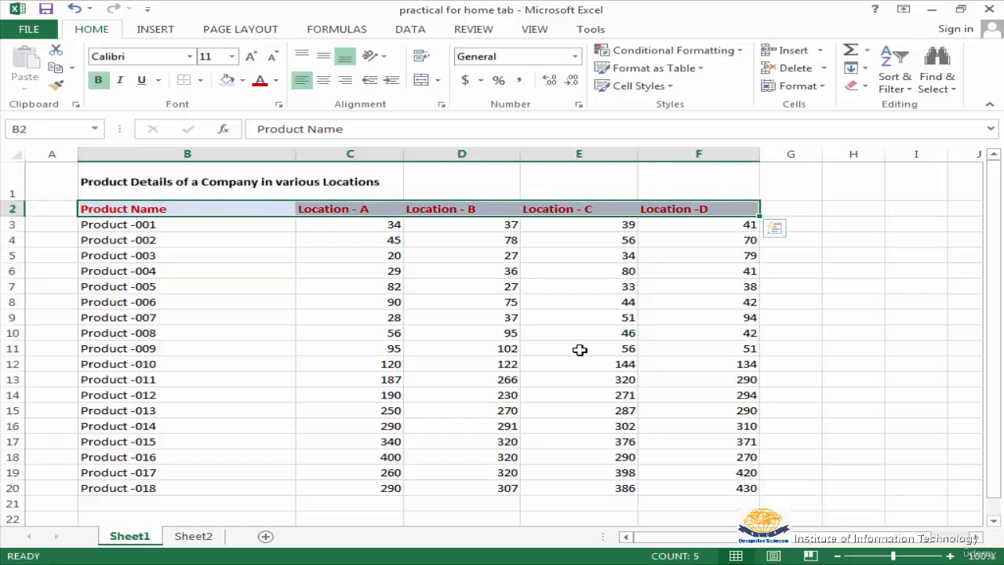
pyautogui.click(392, 83)
pyautogui.click(392, 82)
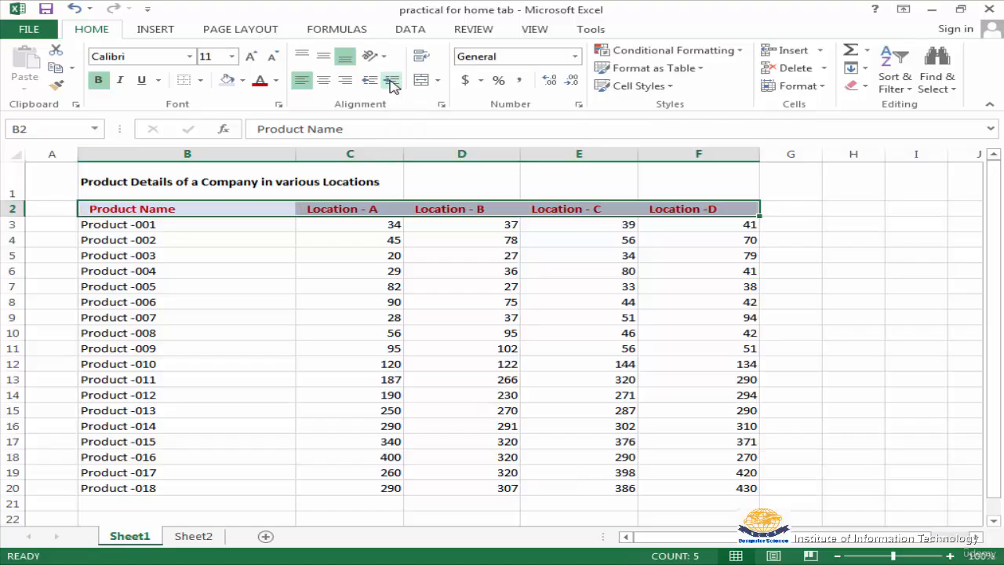
pyautogui.click(392, 82)
pyautogui.click(392, 83)
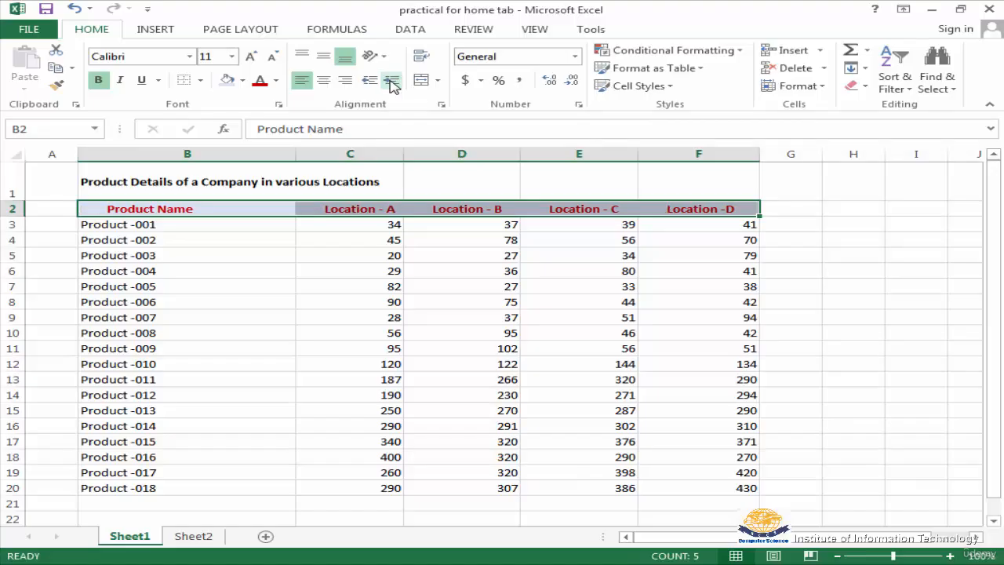
pyautogui.click(392, 83)
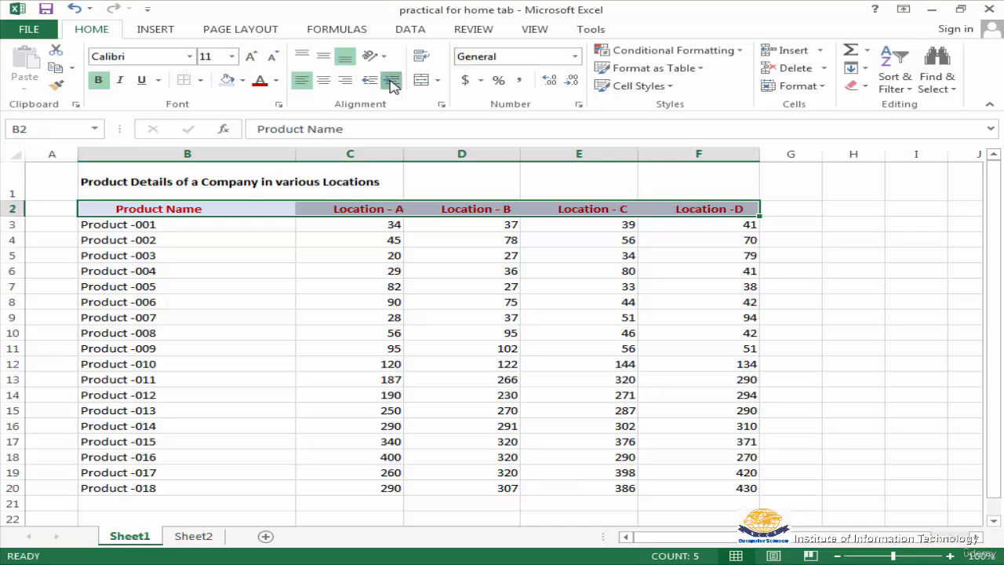
pyautogui.click(391, 81)
pyautogui.click(390, 81)
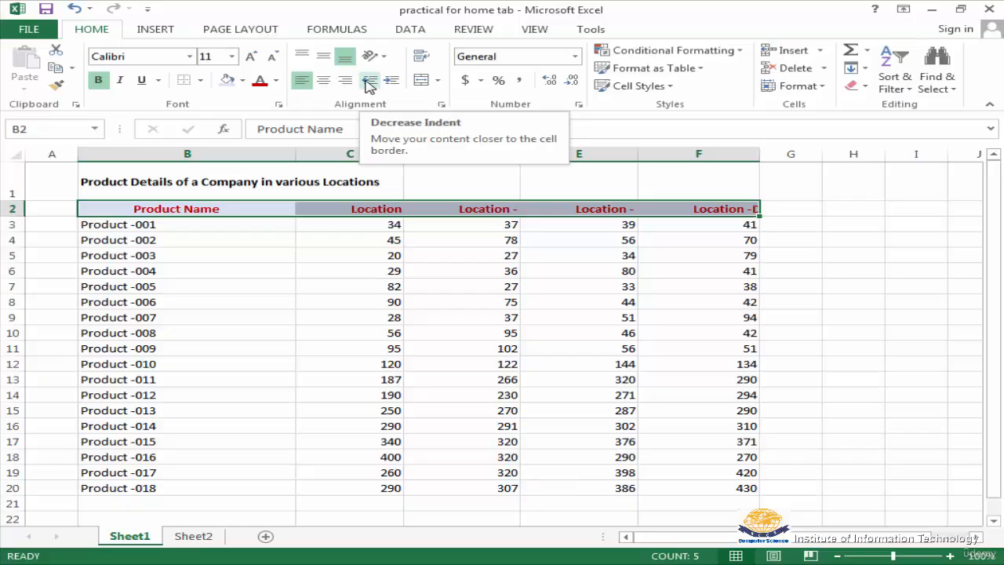
# - Decrease the indent of the header row B2:F2 until only one indent level is left
pyautogui.click(369, 82)
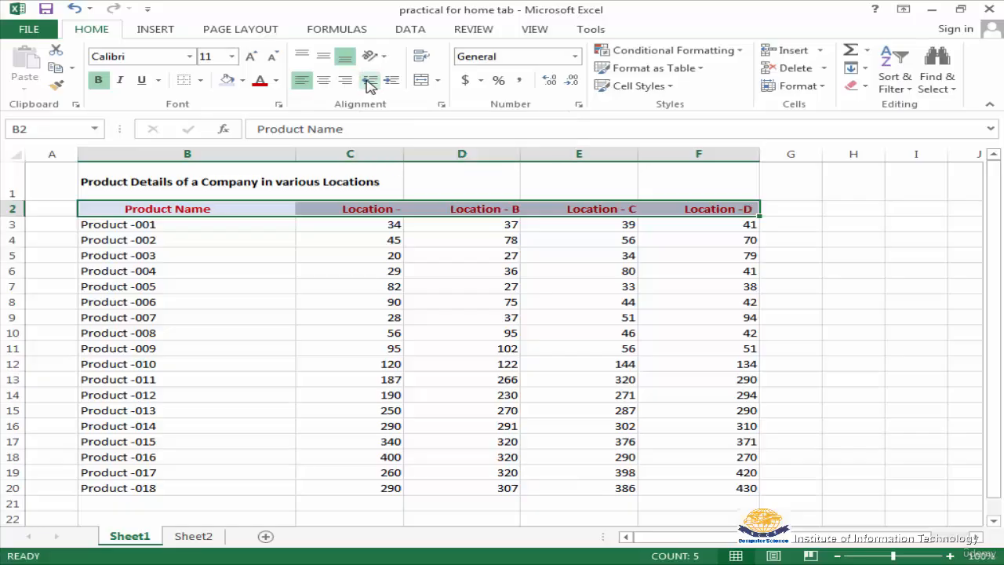
pyautogui.click(368, 82)
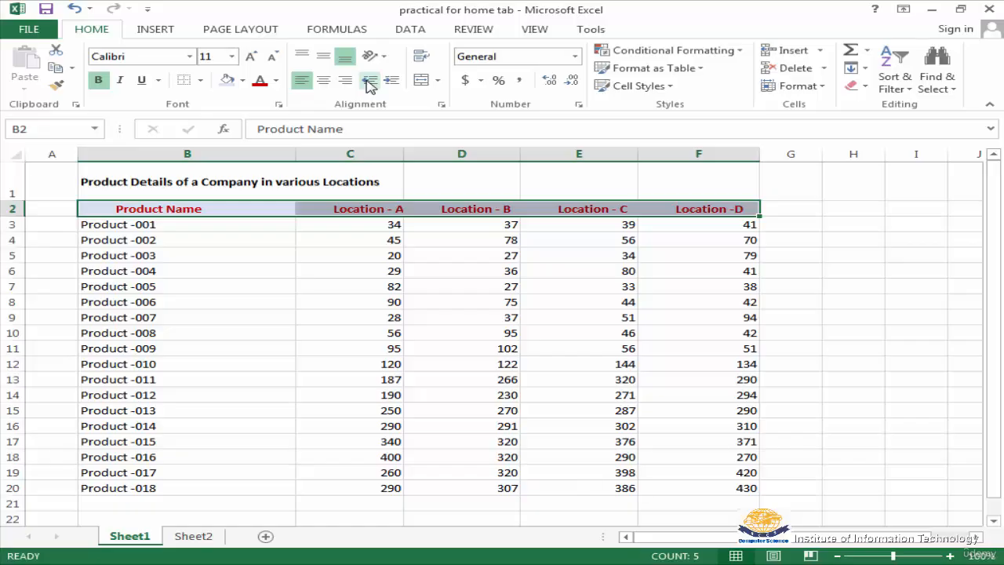
pyautogui.click(368, 81)
pyautogui.click(369, 82)
pyautogui.click(368, 82)
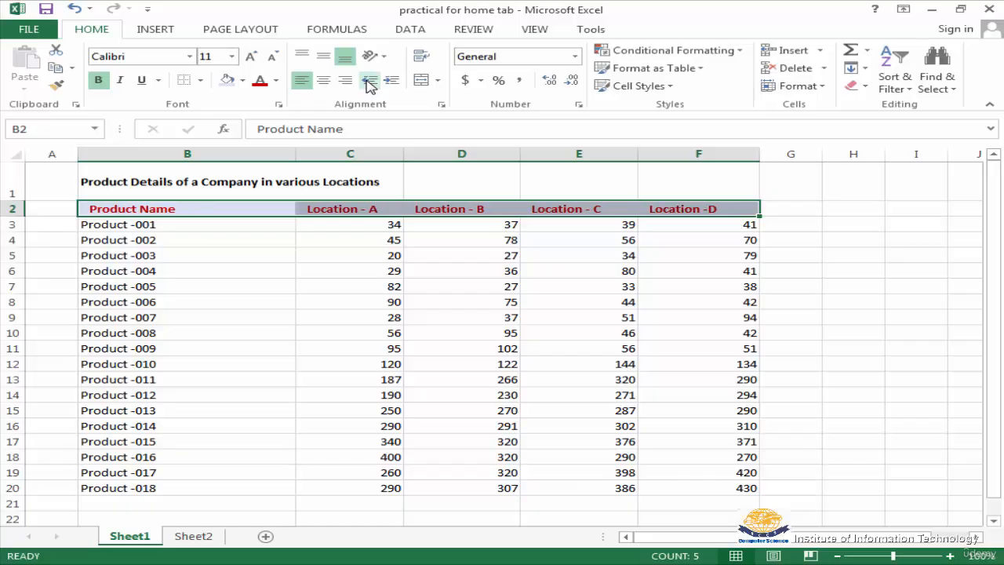
pyautogui.click(369, 82)
pyautogui.click(391, 81)
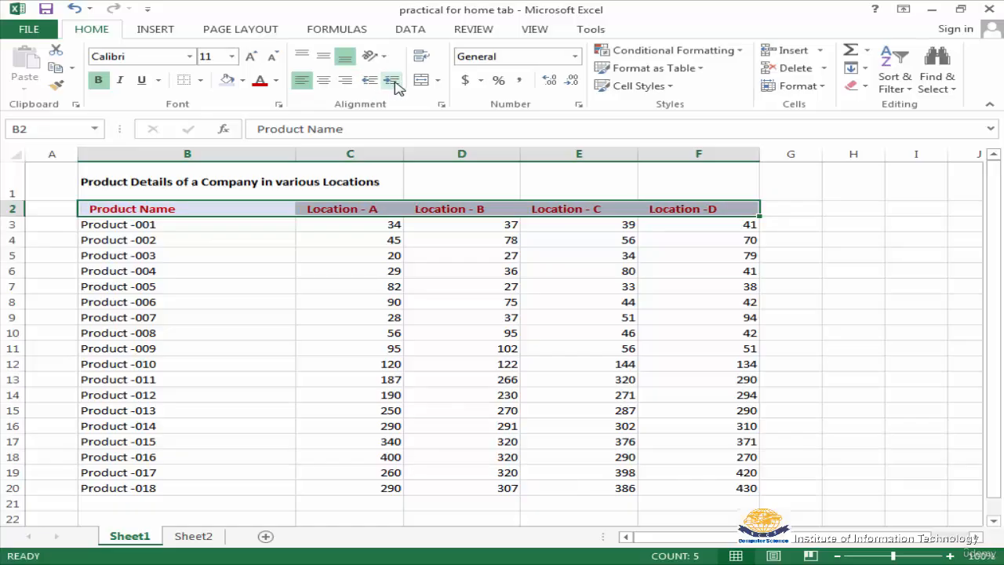
pyautogui.click(391, 80)
pyautogui.click(369, 82)
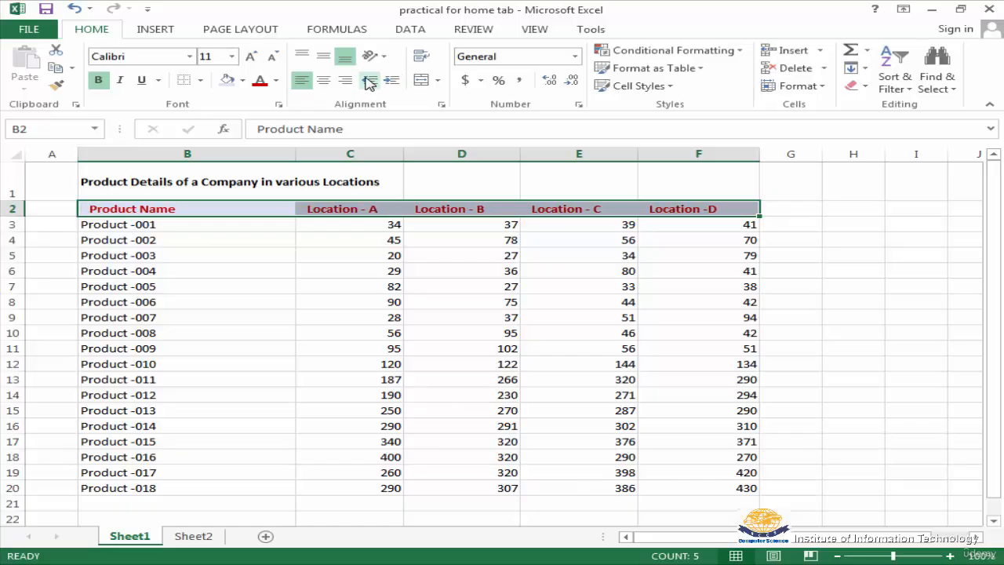
pyautogui.click(126, 266)
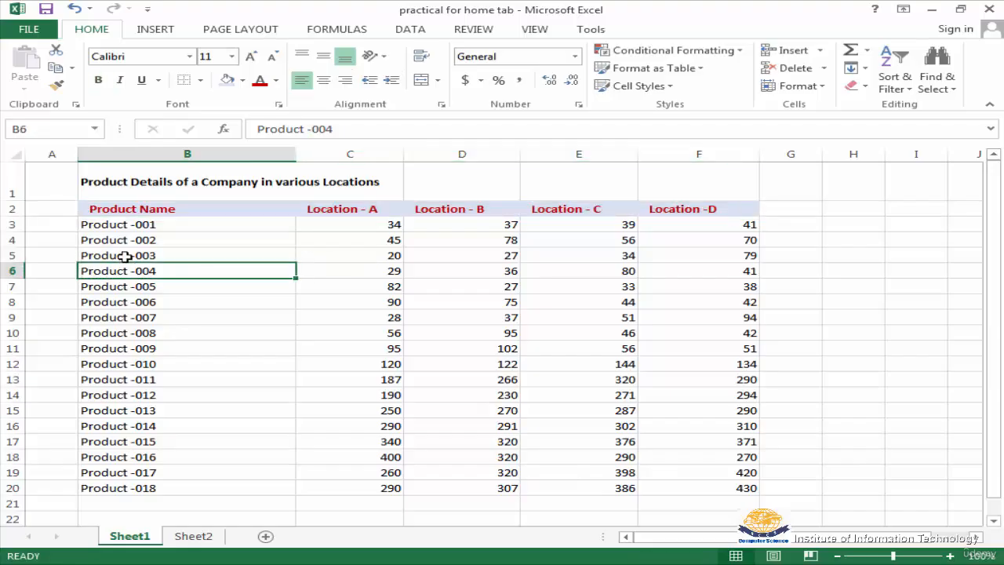
# - Indent the product names in B3:B20 by two levels and reduce the indent back to one level
pyautogui.moveTo(119, 225); pyautogui.dragTo(140, 485)
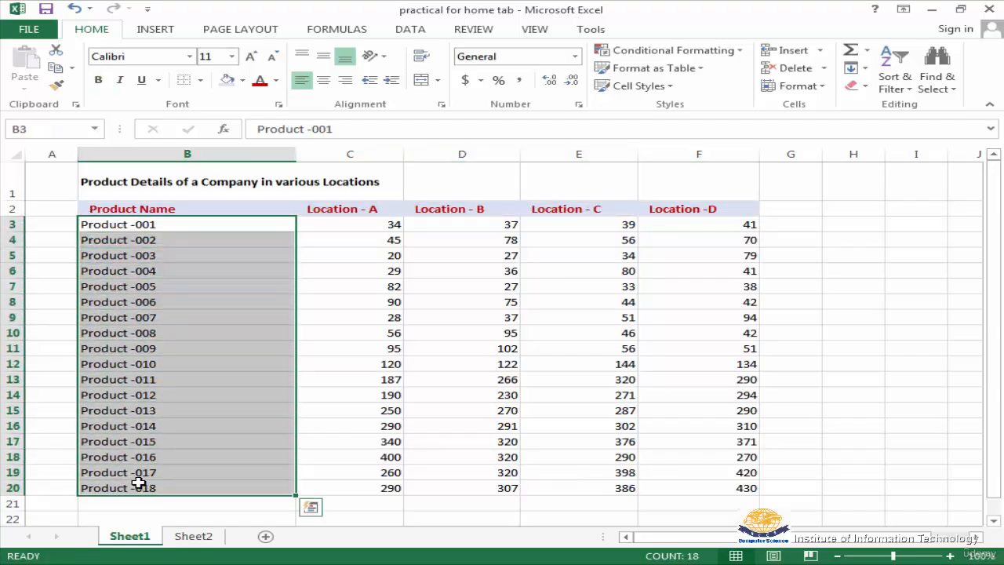
pyautogui.click(392, 84)
pyautogui.click(392, 84)
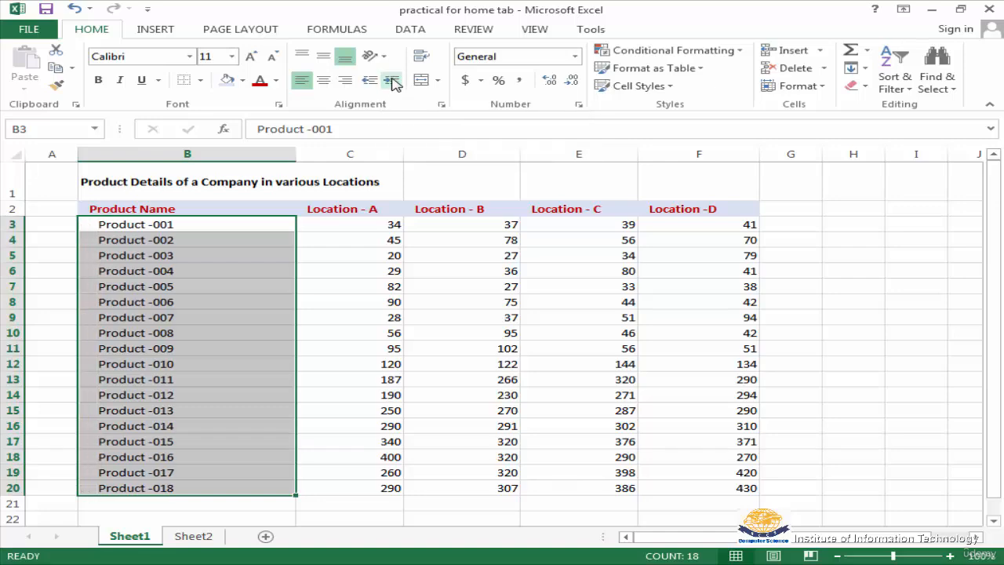
pyautogui.click(365, 83)
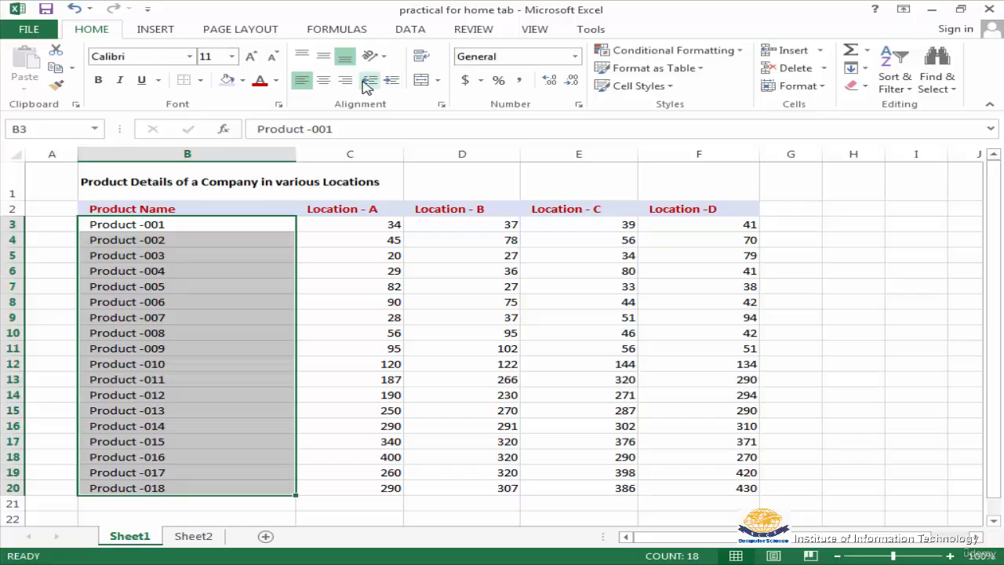